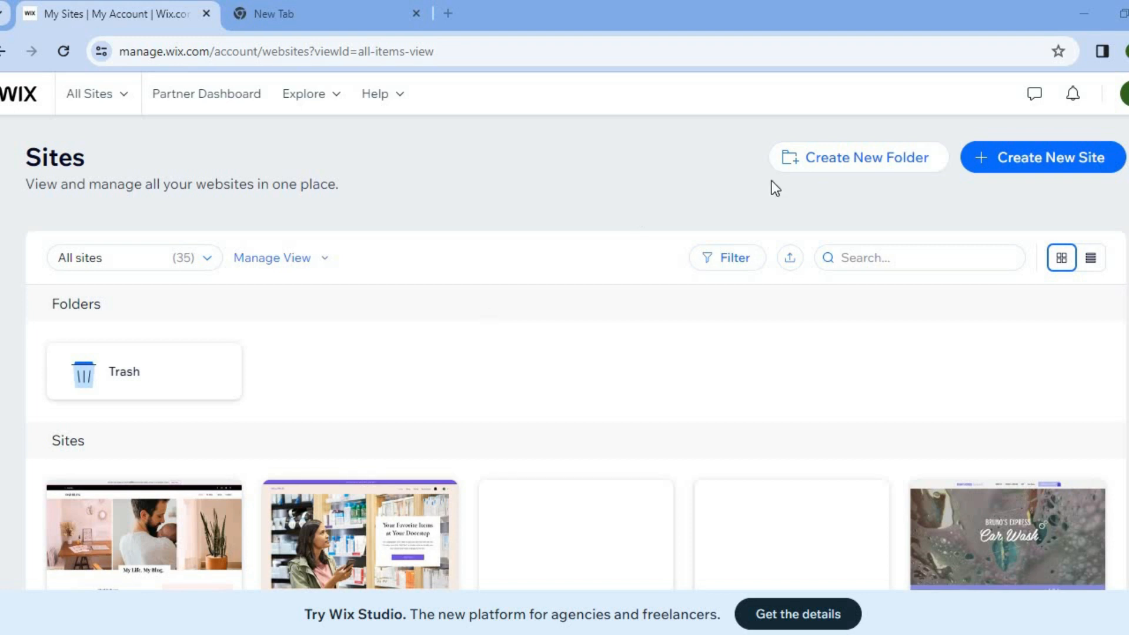
Create a new site with the Wix Editor, set it up without AI, and choose Blog as the website type
left_click(1004, 165)
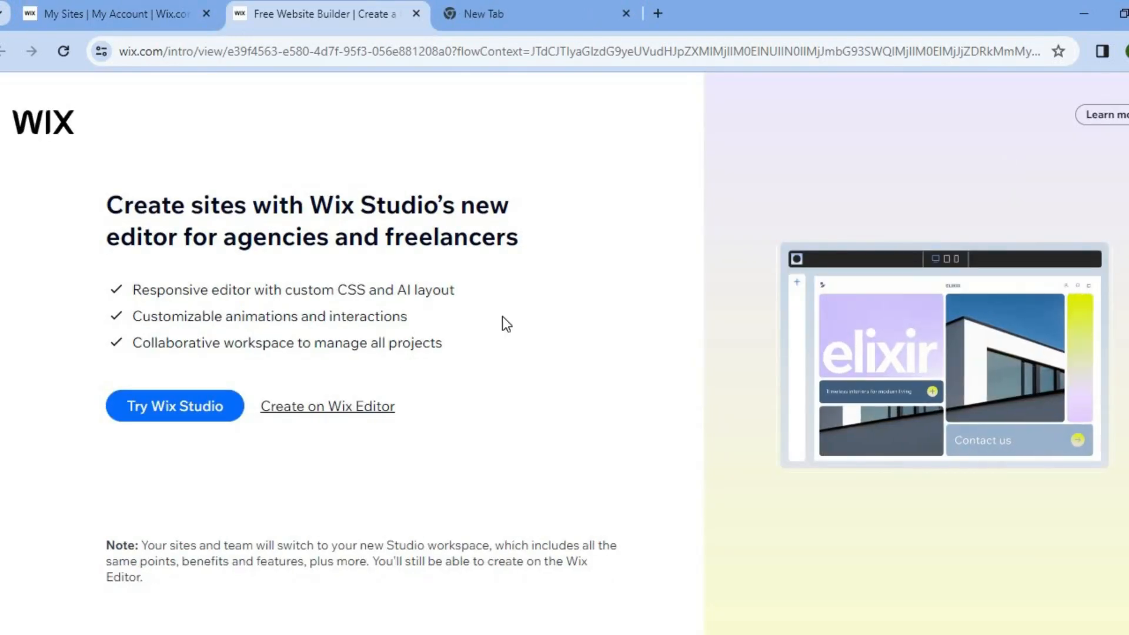
left_click(379, 419)
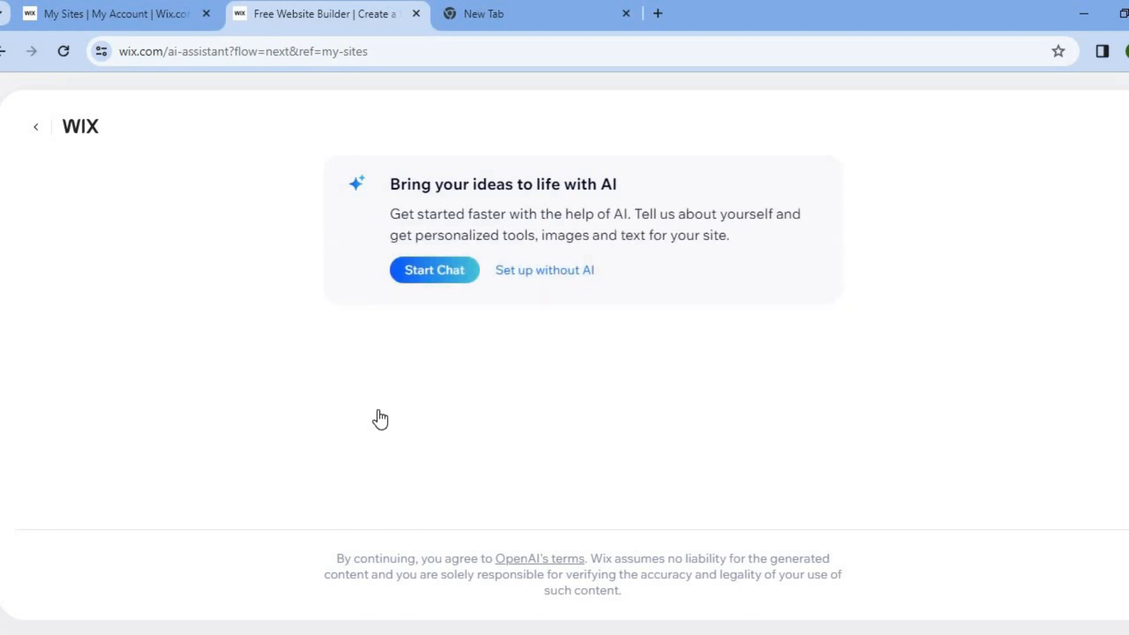
left_click(560, 275)
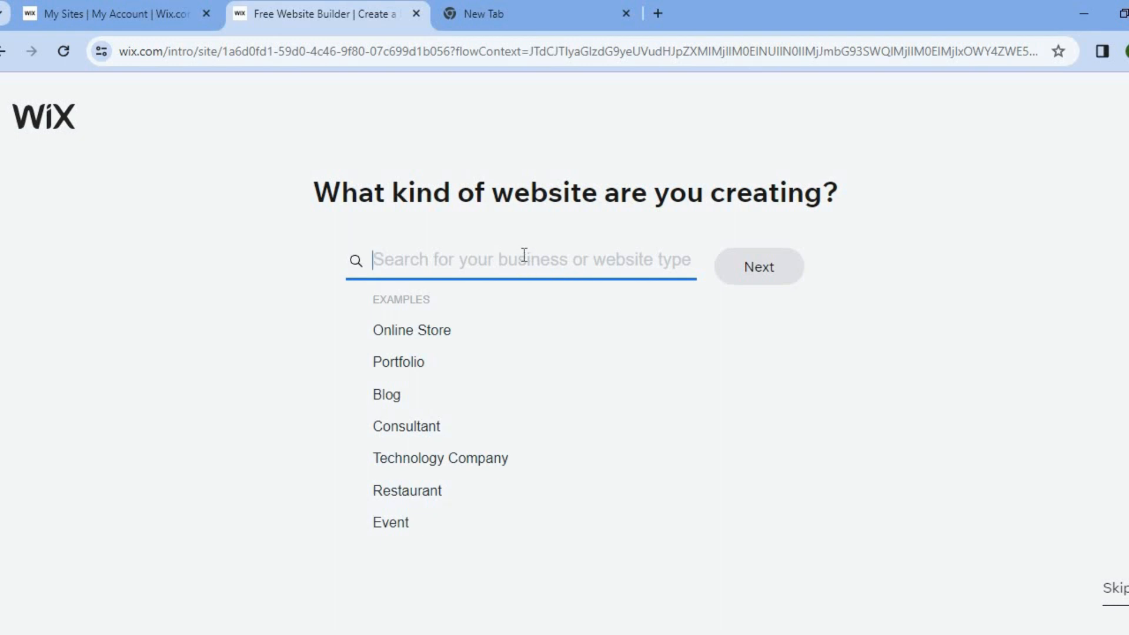
left_click(386, 400)
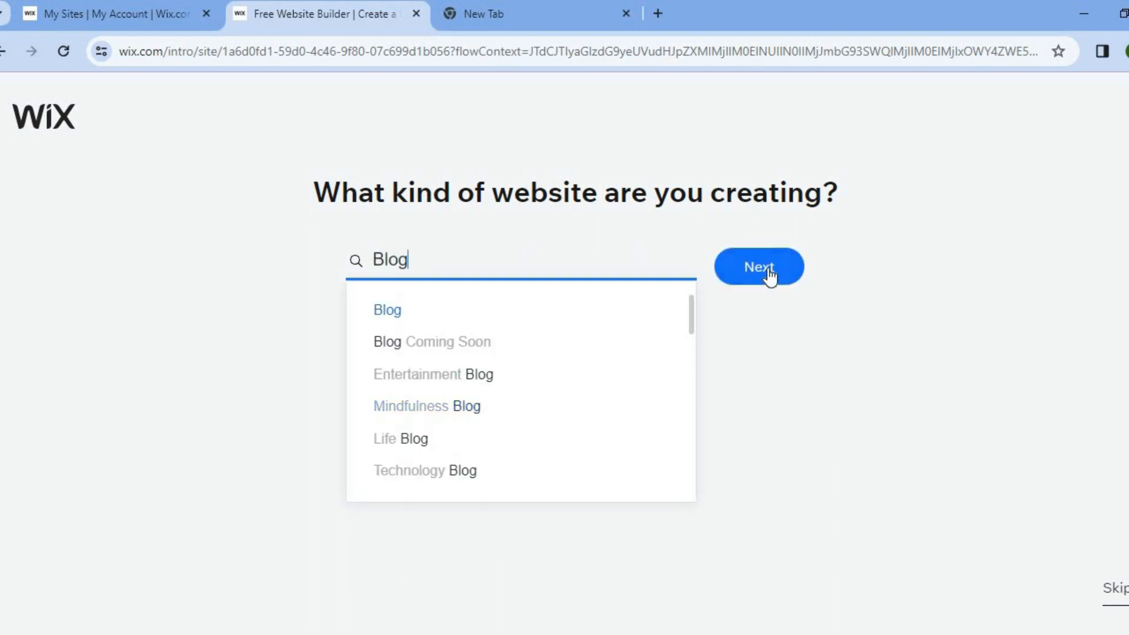
left_click(766, 268)
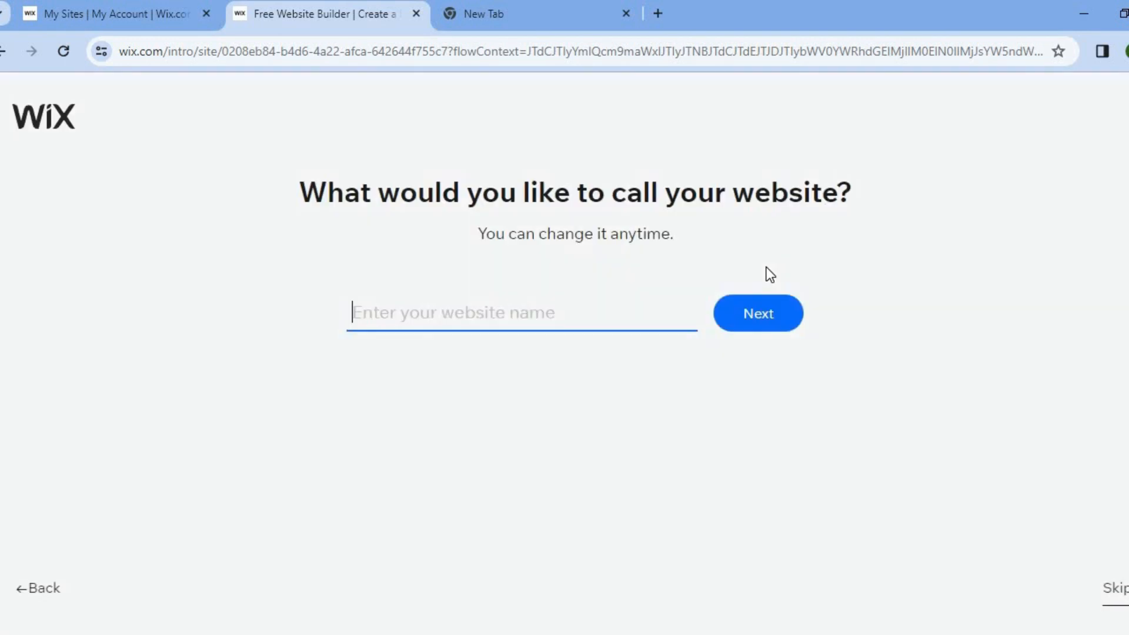
Name the website VACATION TIPS BLOG and continue to the feature selection
type("VACATION")
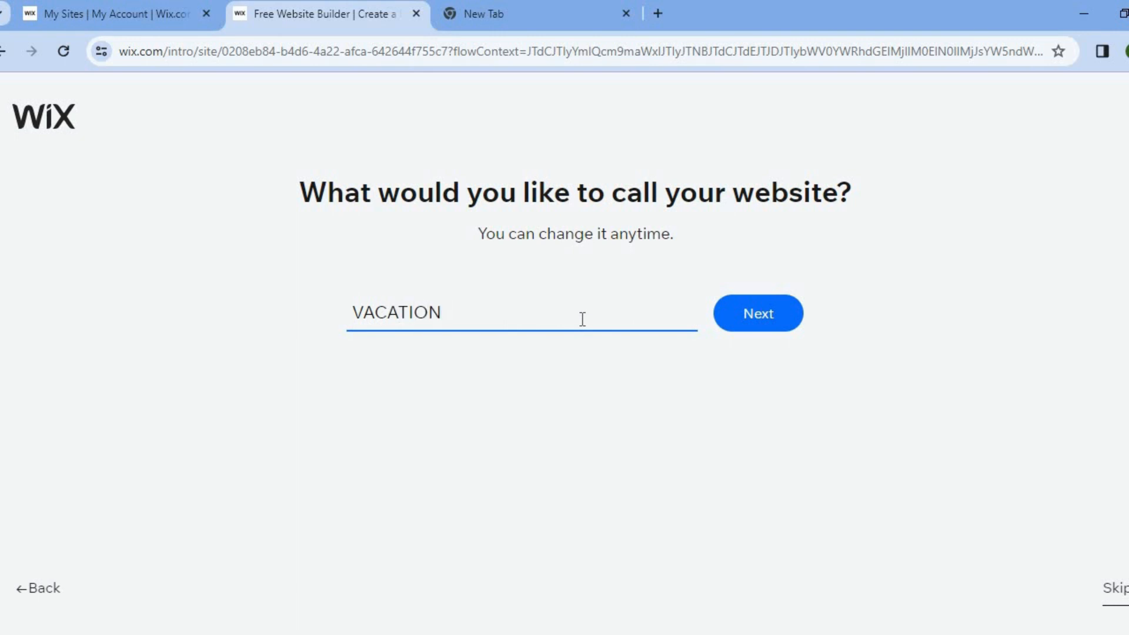
type(" TIPS BLOG")
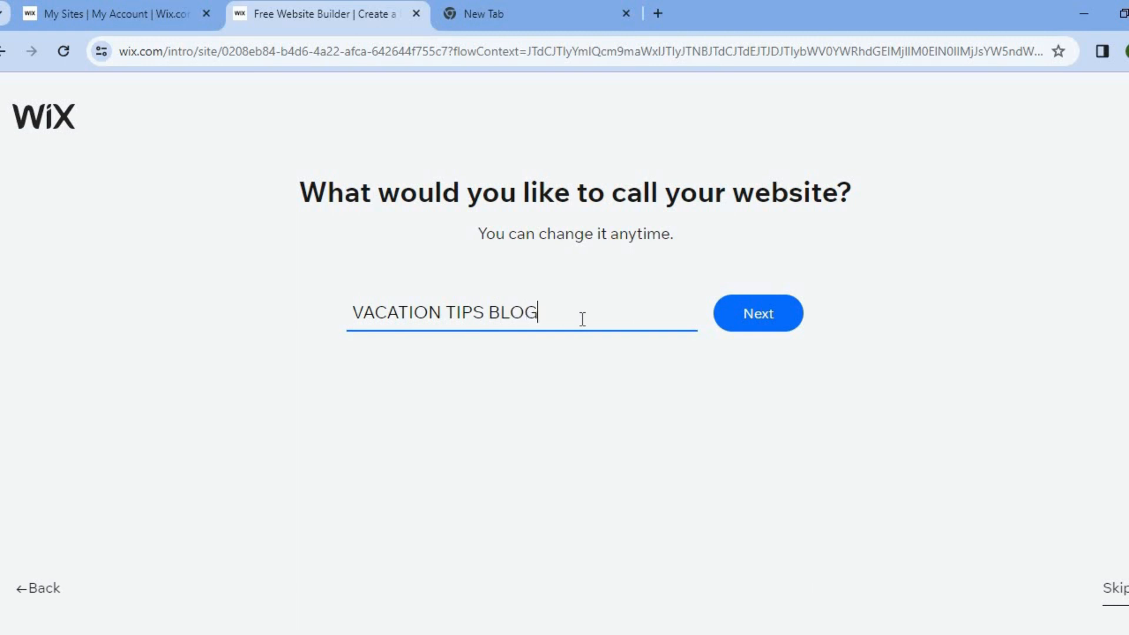
left_click(776, 318)
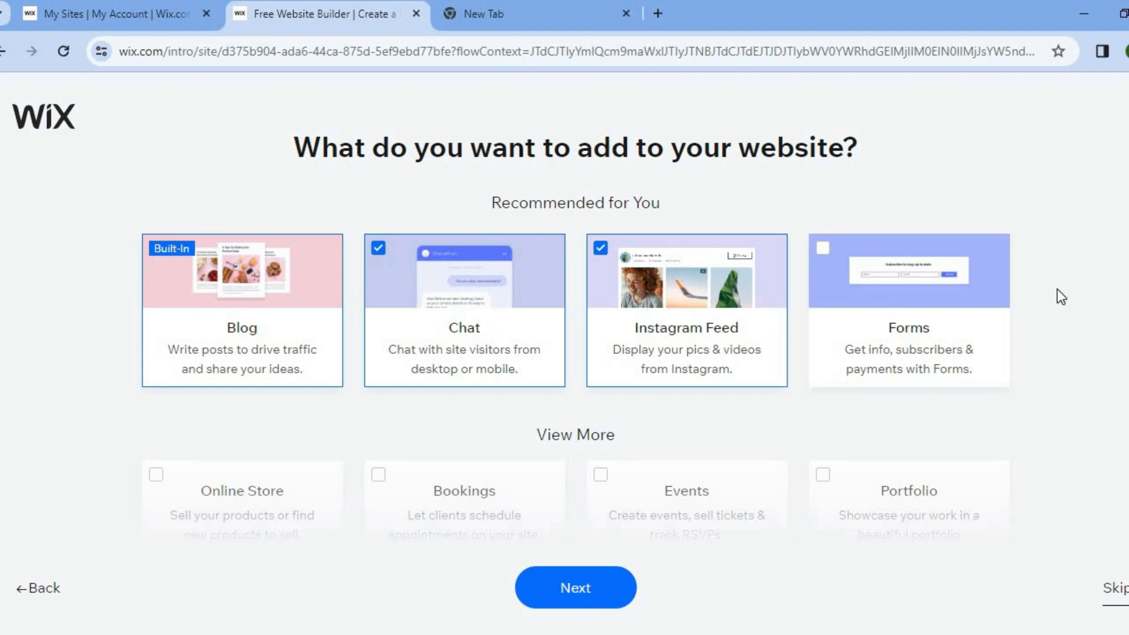
Accept the preselected website features and choose to begin the design with a template
scroll(1061, 297, "down", 3)
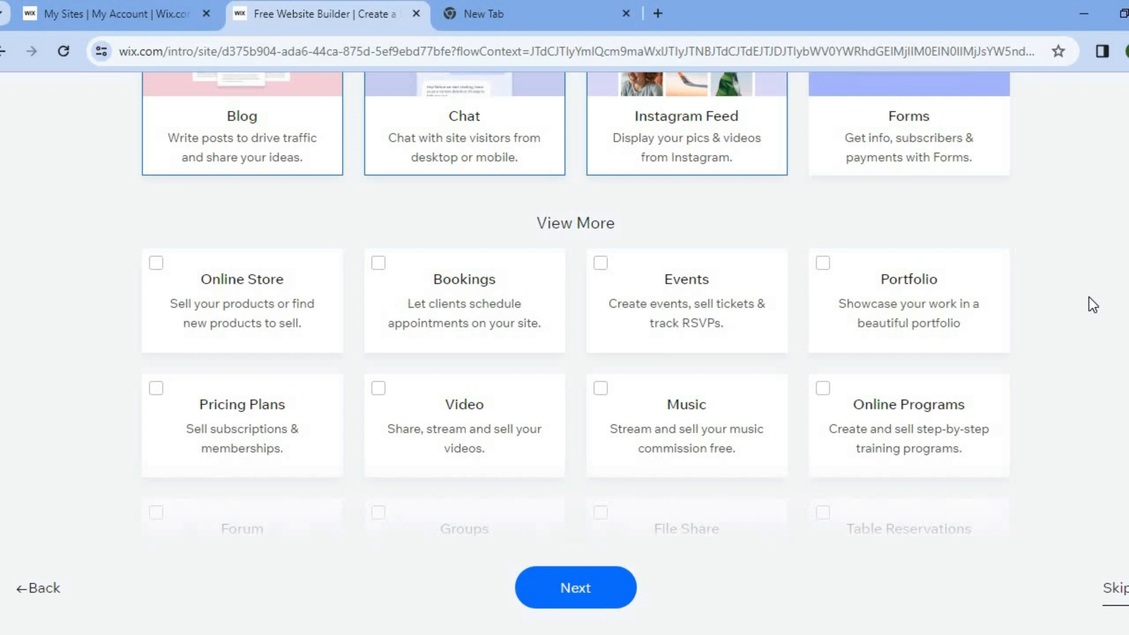
left_click(600, 601)
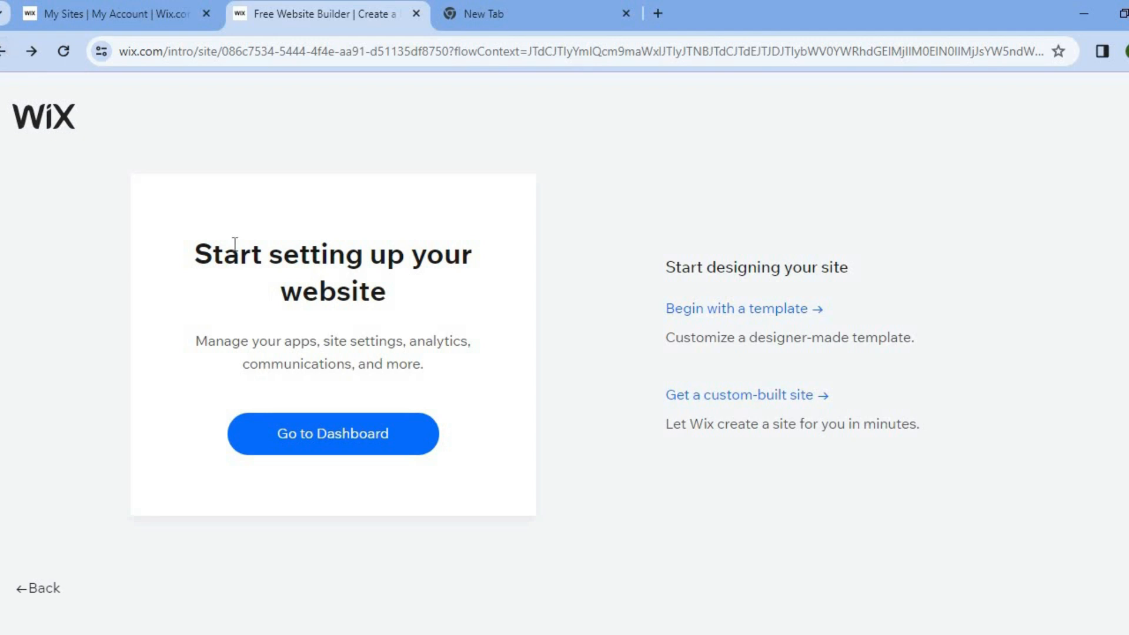
left_click(715, 307)
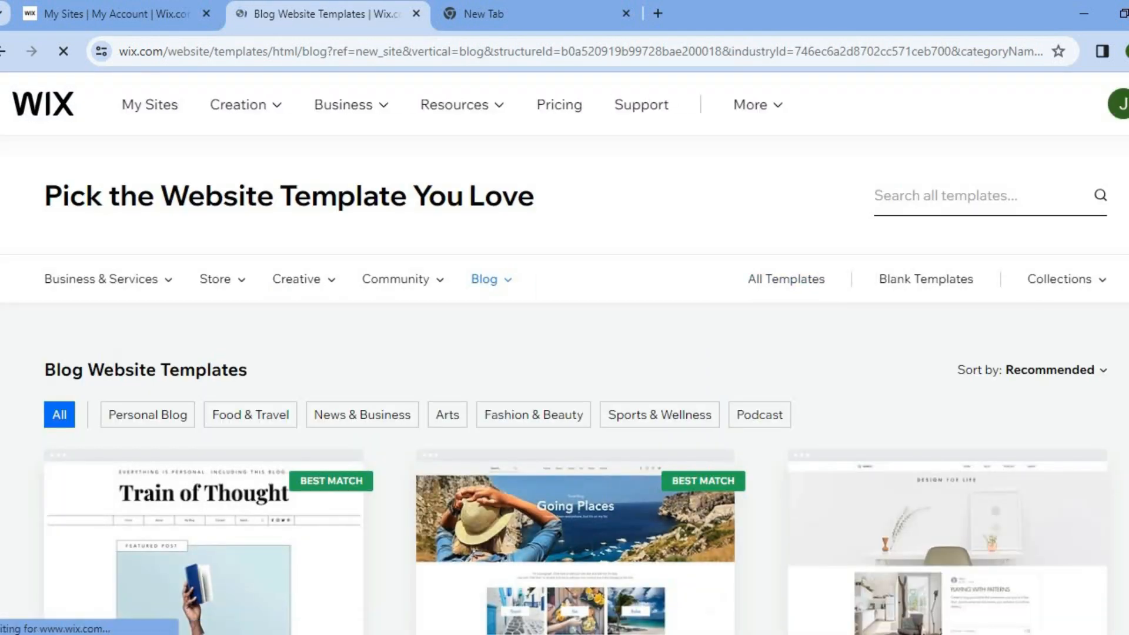
Browse the blog website templates for one that suits a vacation blog
scroll(565, 353, "down", 3)
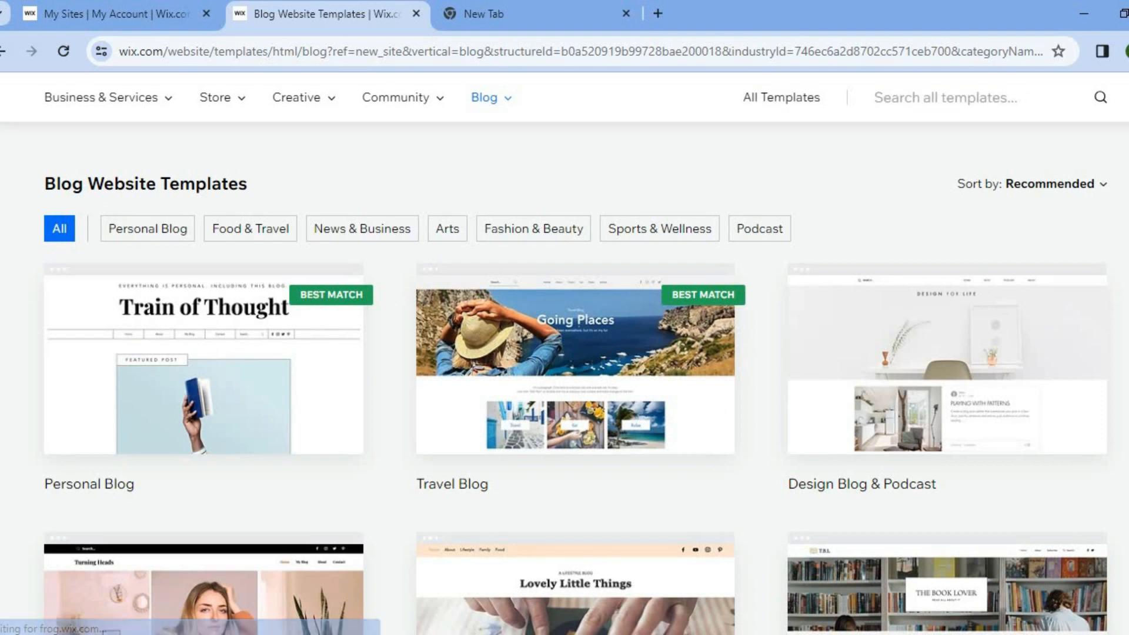
scroll(564, 353, "down", 1)
scroll(564, 353, "down", 5)
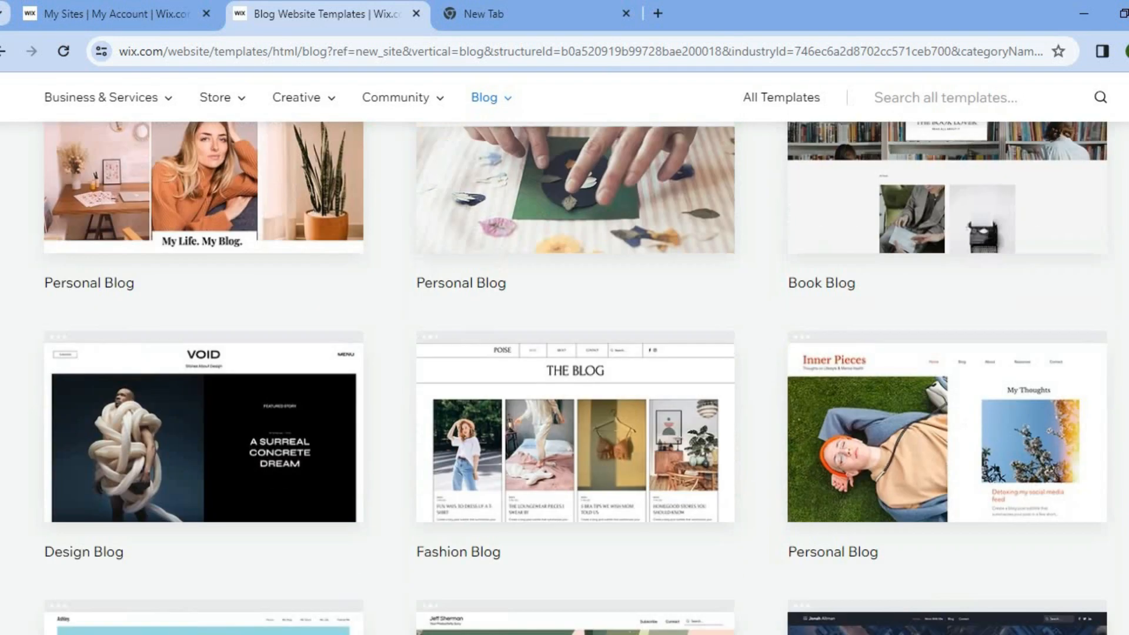
scroll(564, 352, "down", 1)
scroll(565, 353, "down", 2)
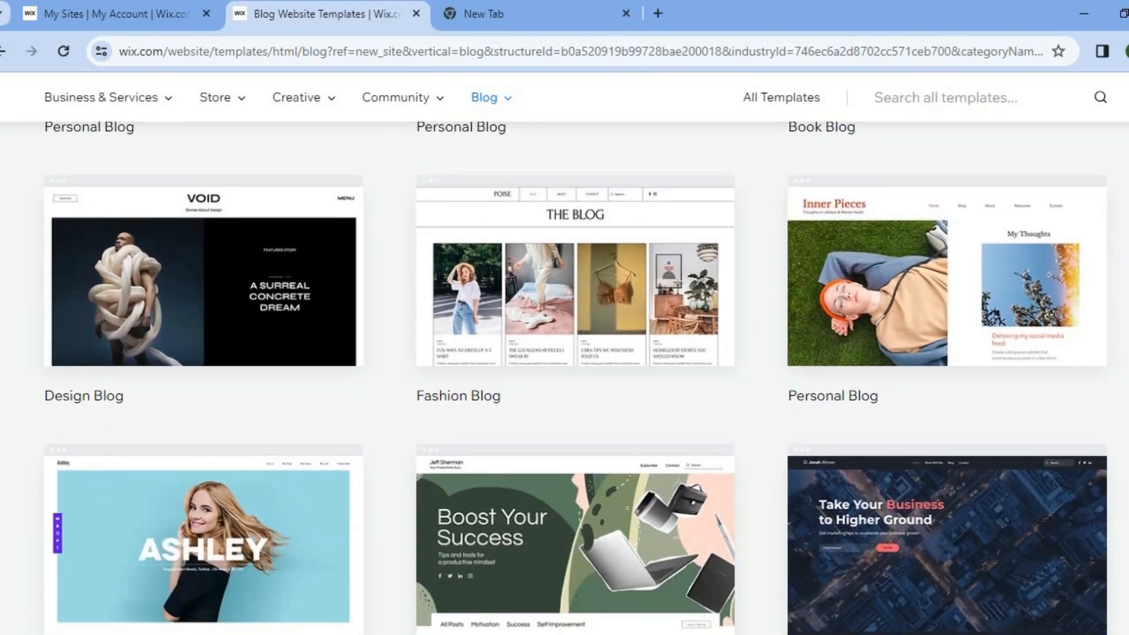
scroll(564, 352, "down", 6)
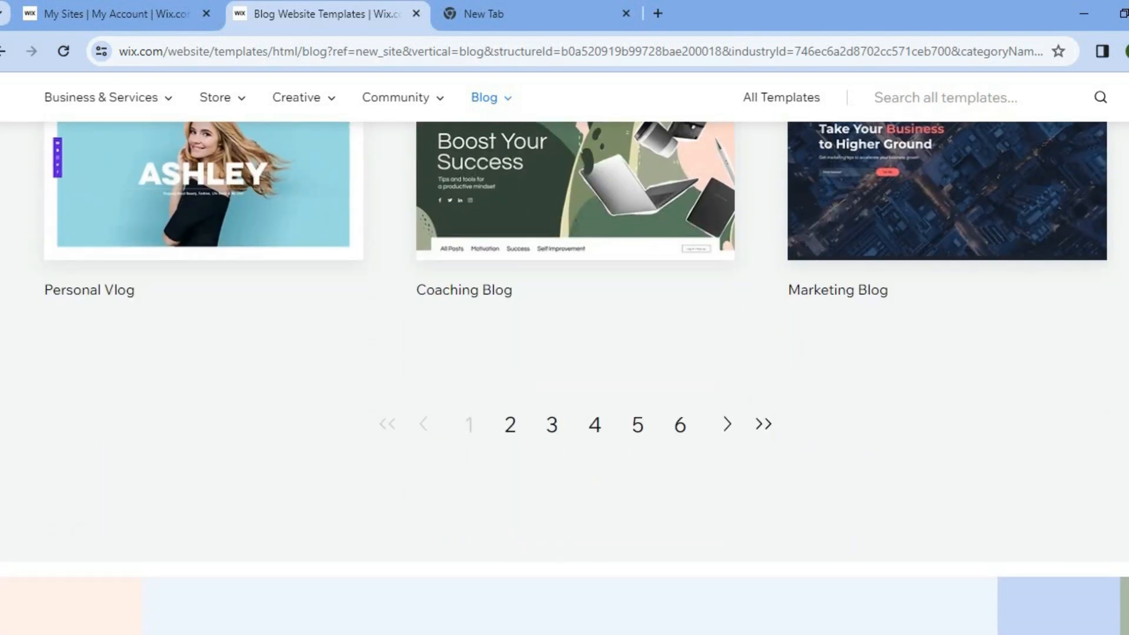
scroll(564, 353, "up", 1)
scroll(564, 352, "up", 15)
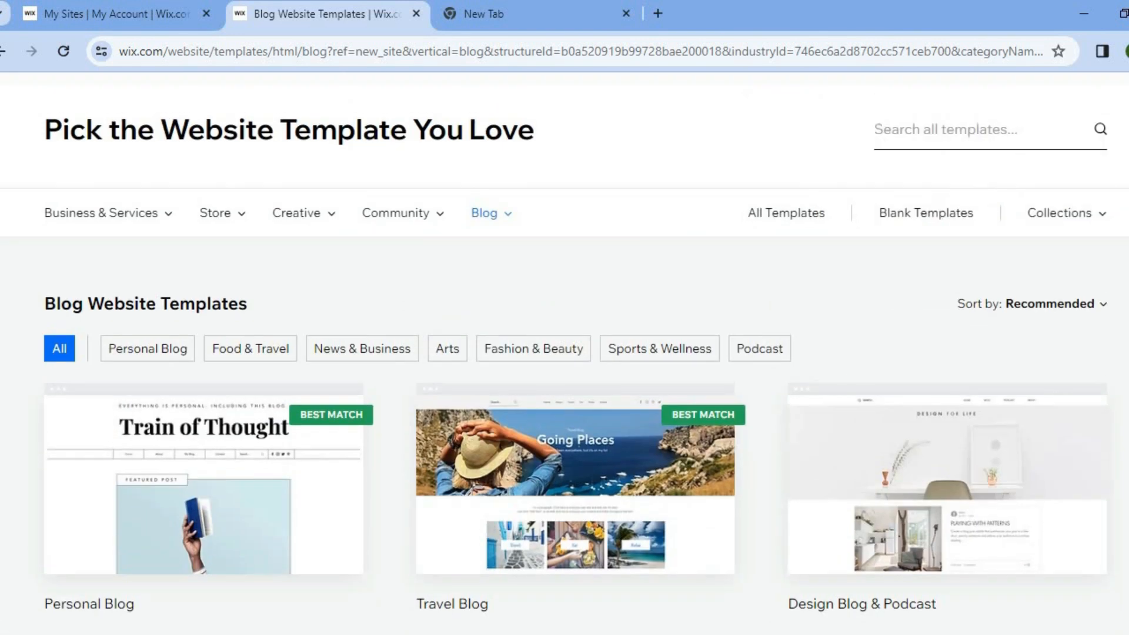
scroll(564, 353, "down", 9)
scroll(565, 353, "up", 5)
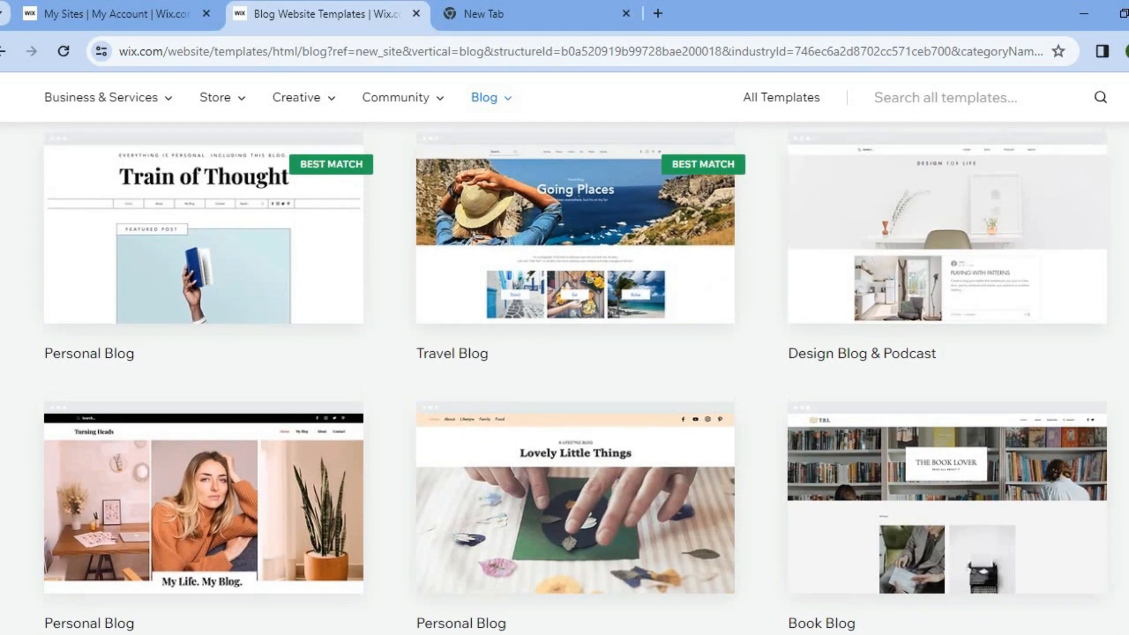
scroll(565, 253, "up", 1)
Open the Travel Blog template for editing and dismiss the AI site content form
mouse_move(612, 238)
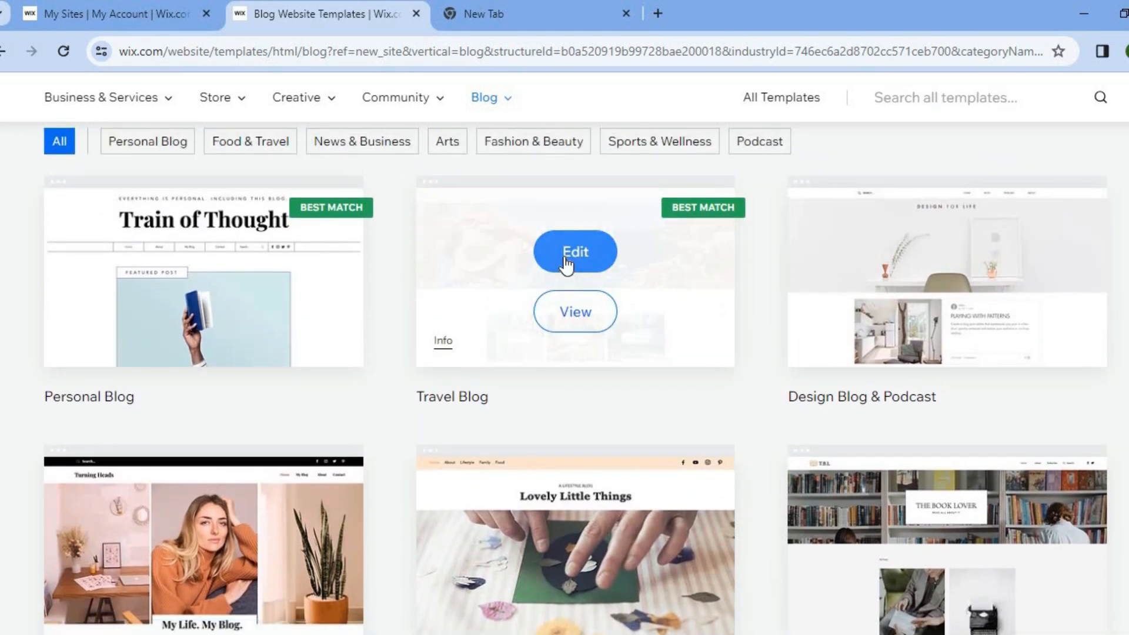
left_click(565, 258)
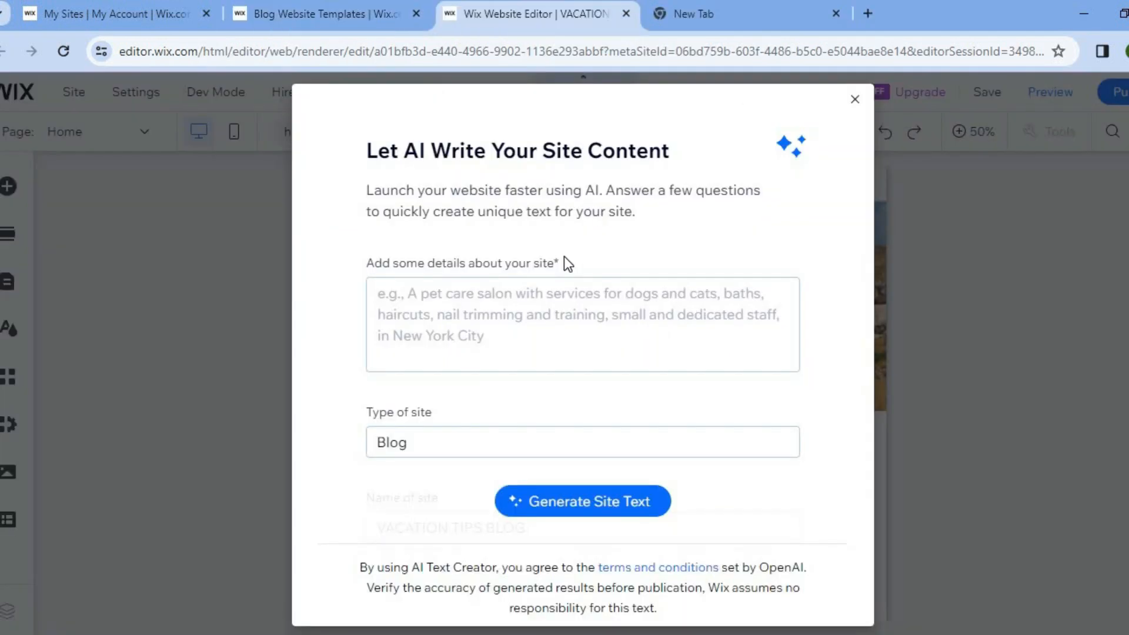
left_click(467, 312)
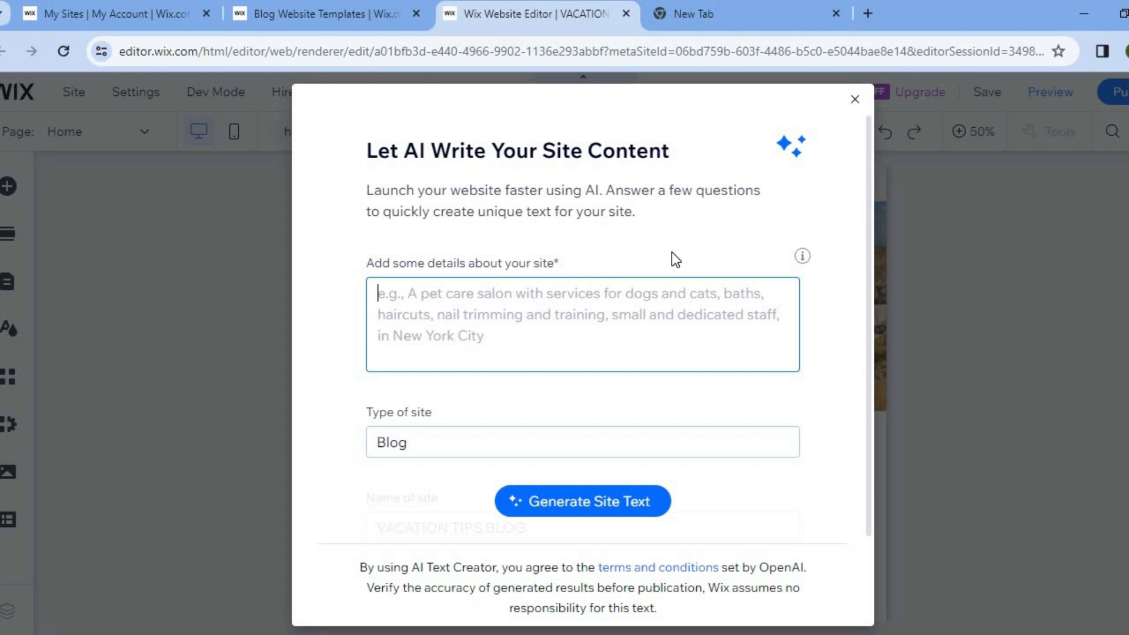
left_click(855, 102)
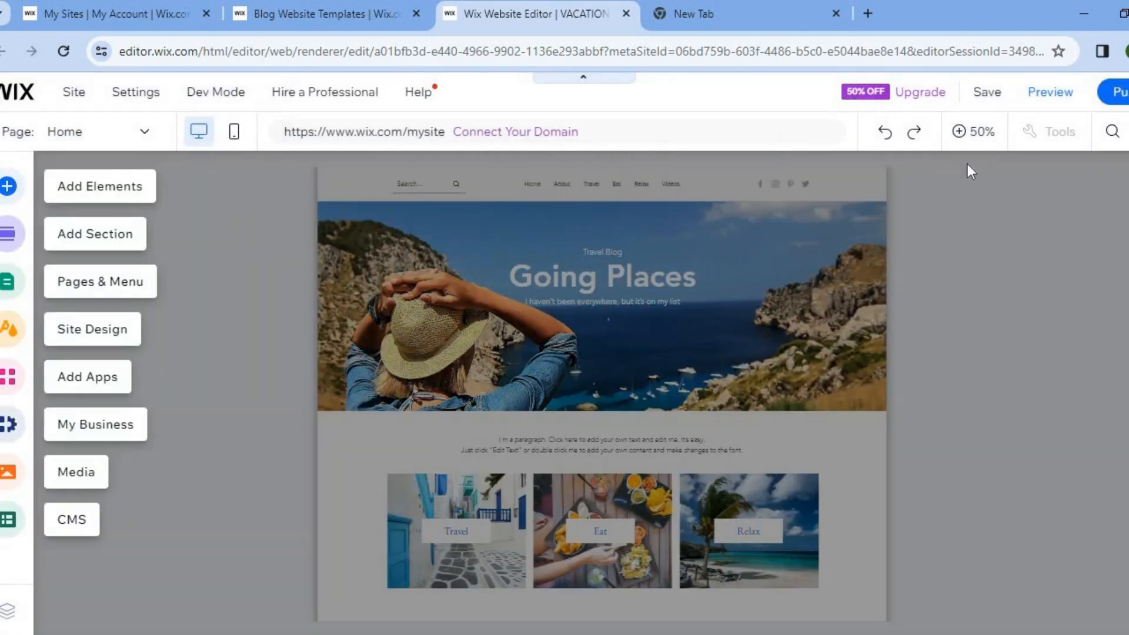
Set the editor zoom to 100% and review the home page's sections from the banner to the blog posts
left_click(964, 132)
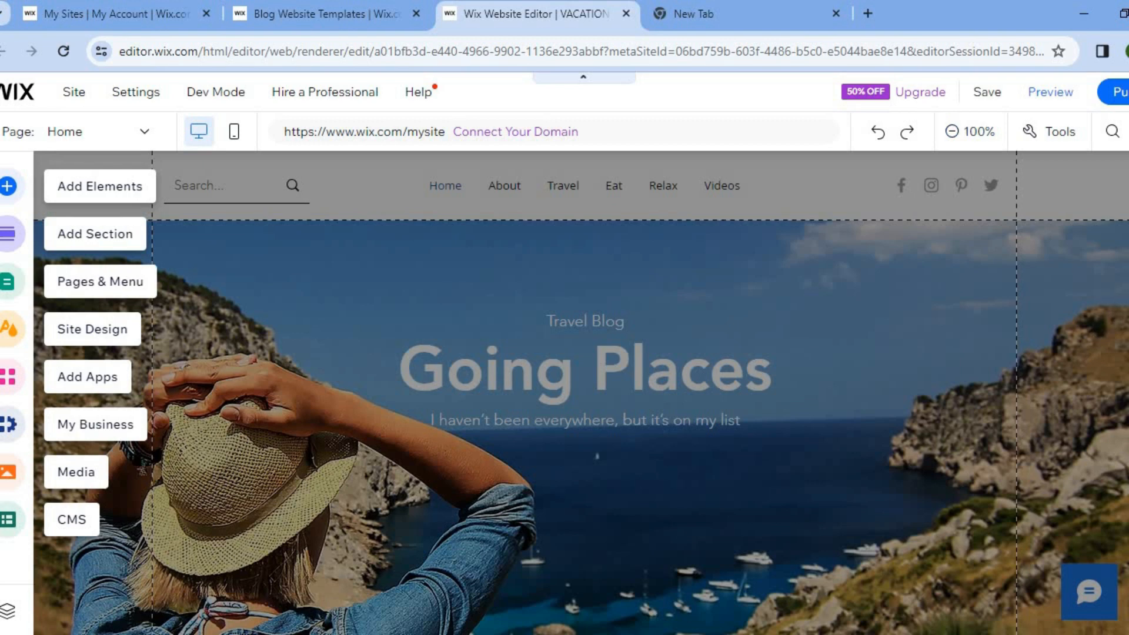
scroll(581, 393, "down", 10)
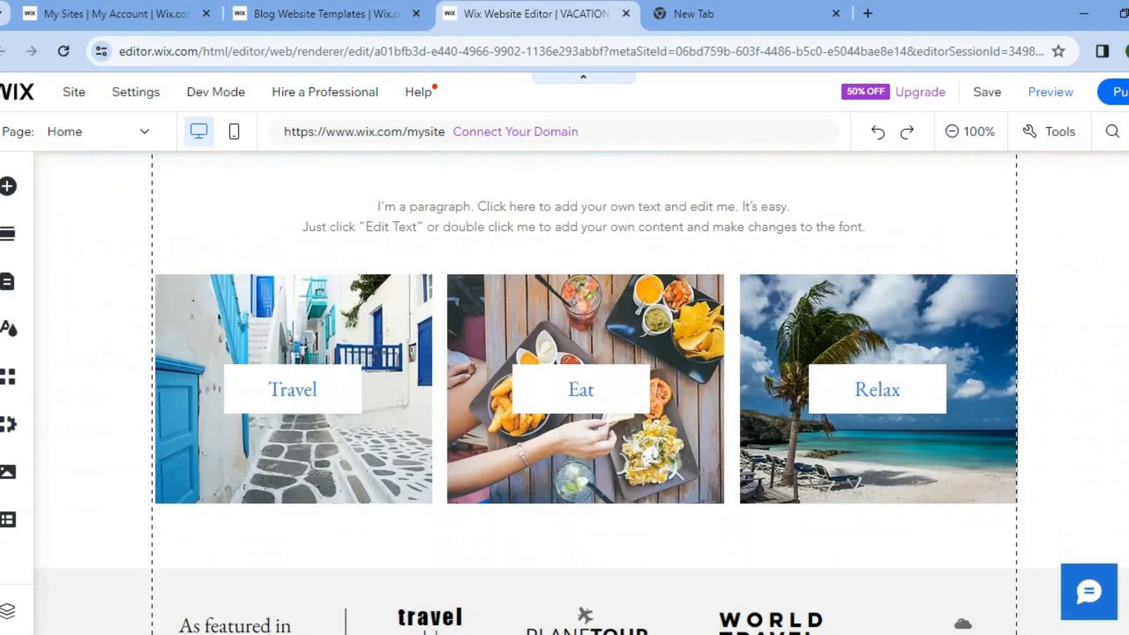
scroll(581, 393, "down", 10)
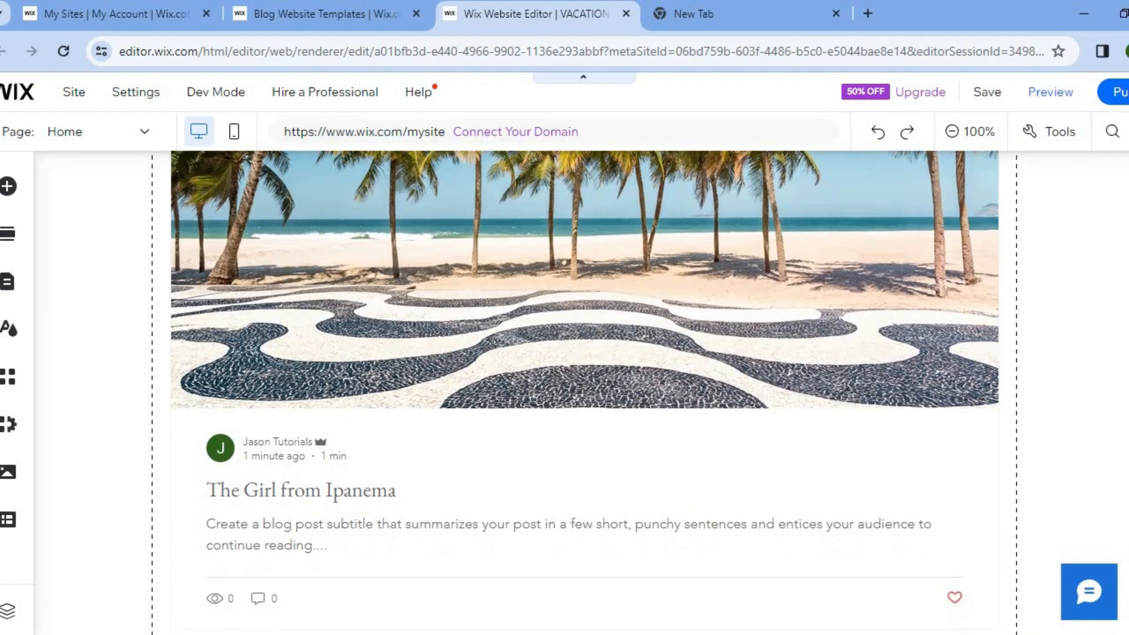
scroll(581, 393, "down", 8)
scroll(581, 393, "up", 20)
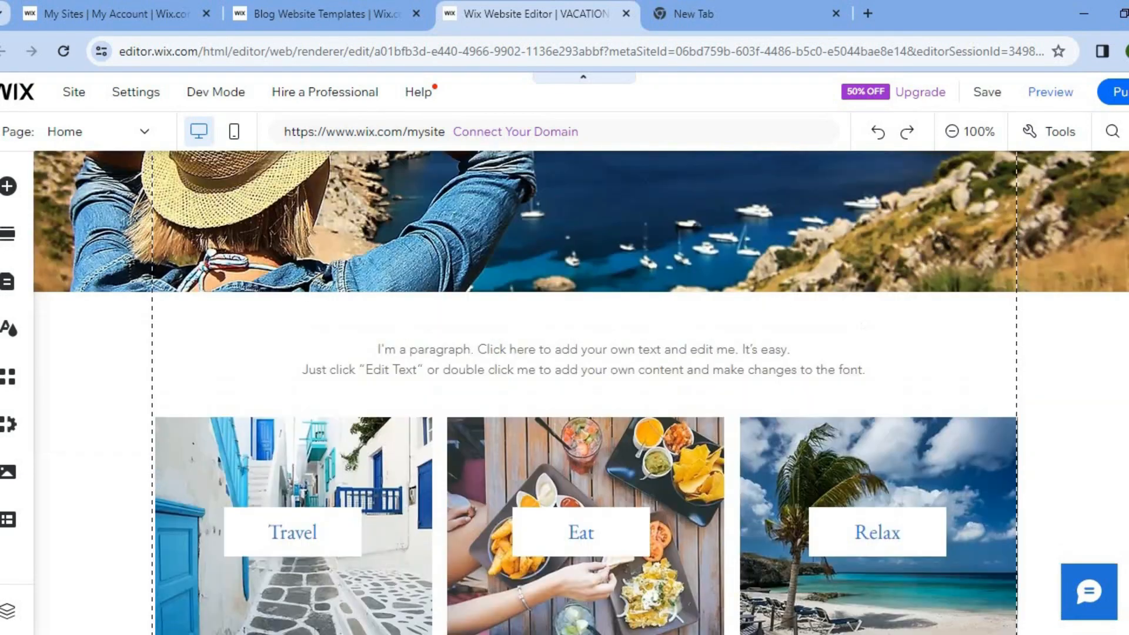
scroll(581, 392, "up", 5)
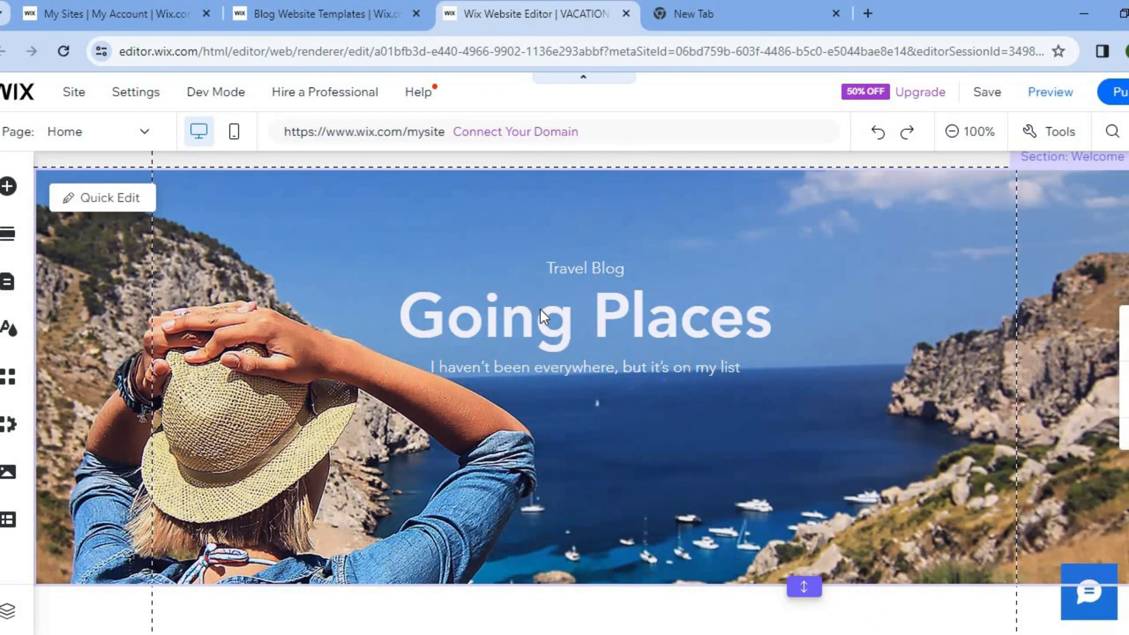
Inspect the Welcome section's editable background, title and paragraph texts in Quick Edit, then close it
left_click(115, 197)
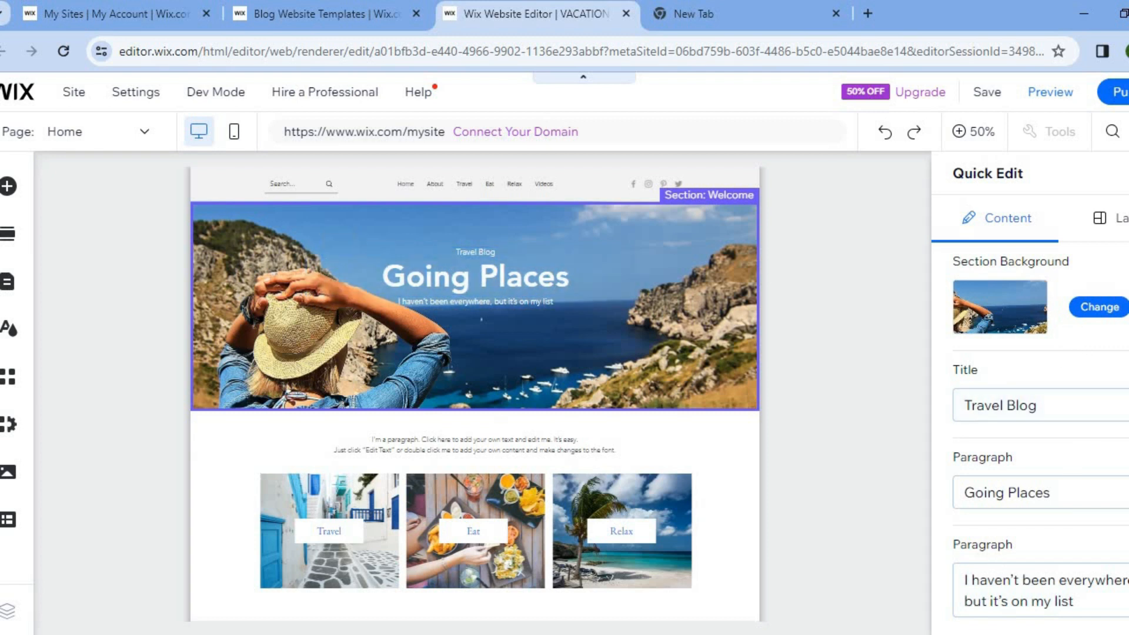
scroll(1085, 423, "down", 1)
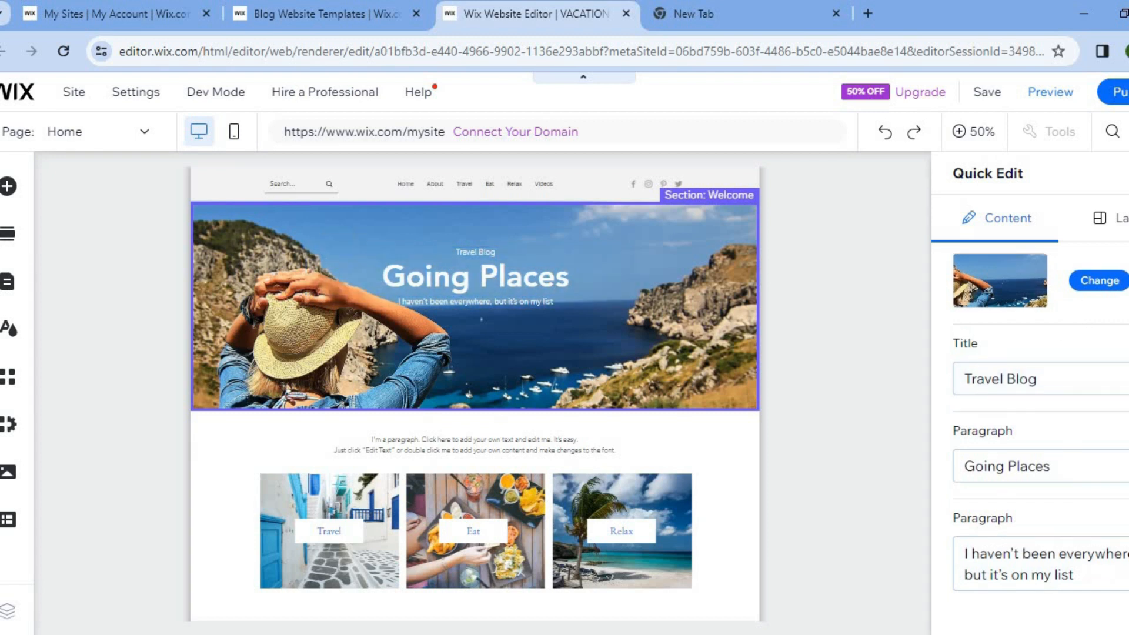
left_click(1028, 569)
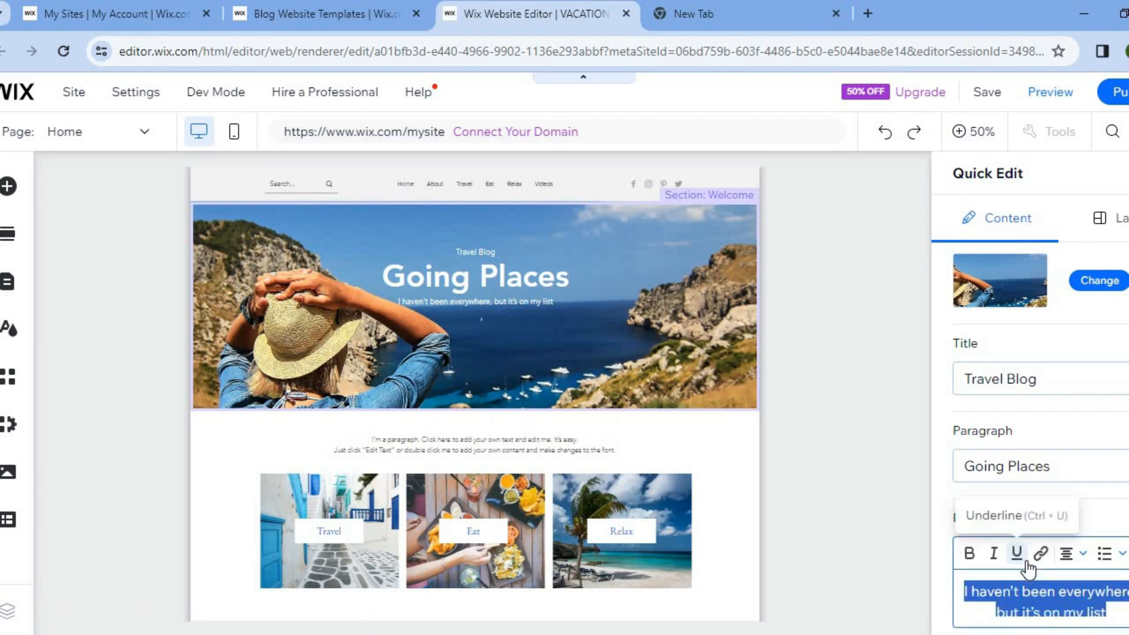
left_click(1032, 467)
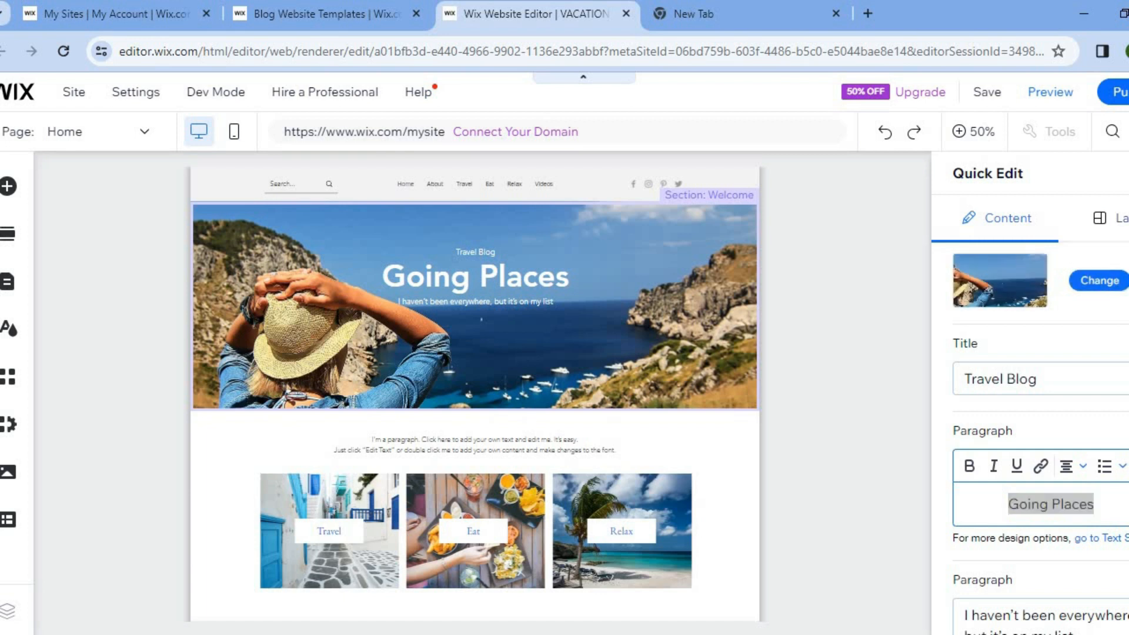
left_click(1128, 174)
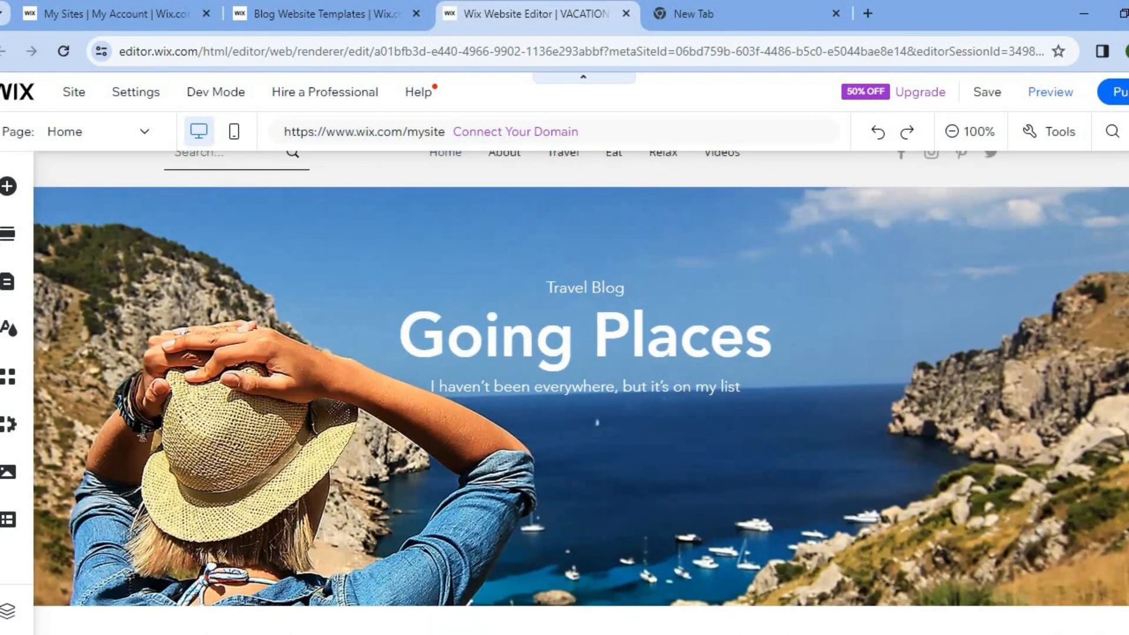
Open Quick Edit for the Categories section and examine its editable paragraph, images and buttons
scroll(588, 305, "down", 8)
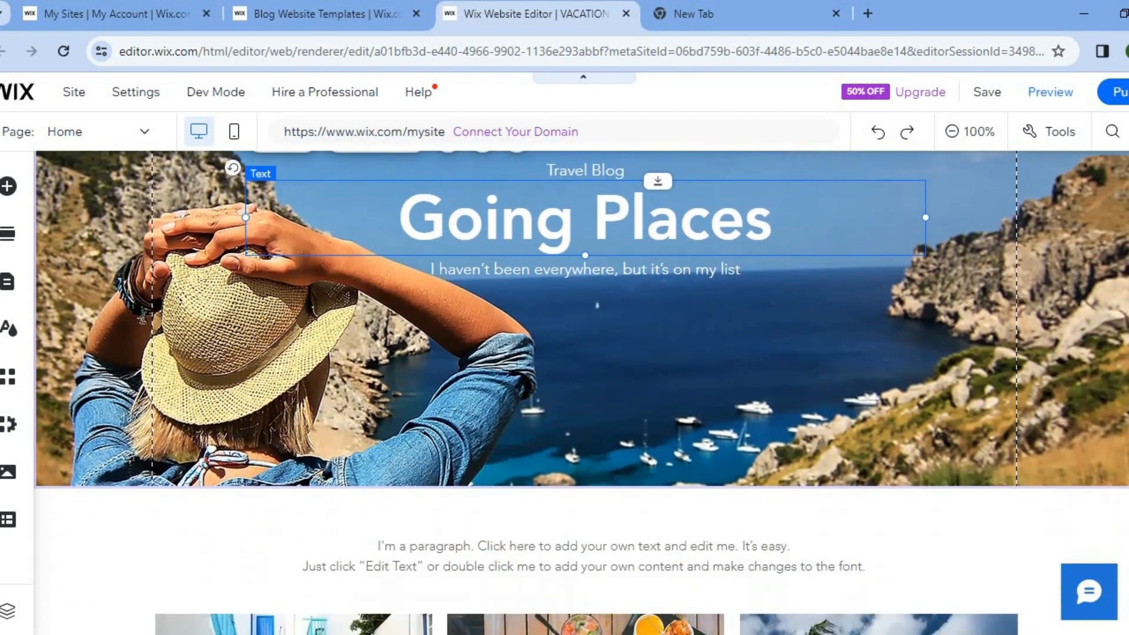
scroll(706, 312, "up", 1)
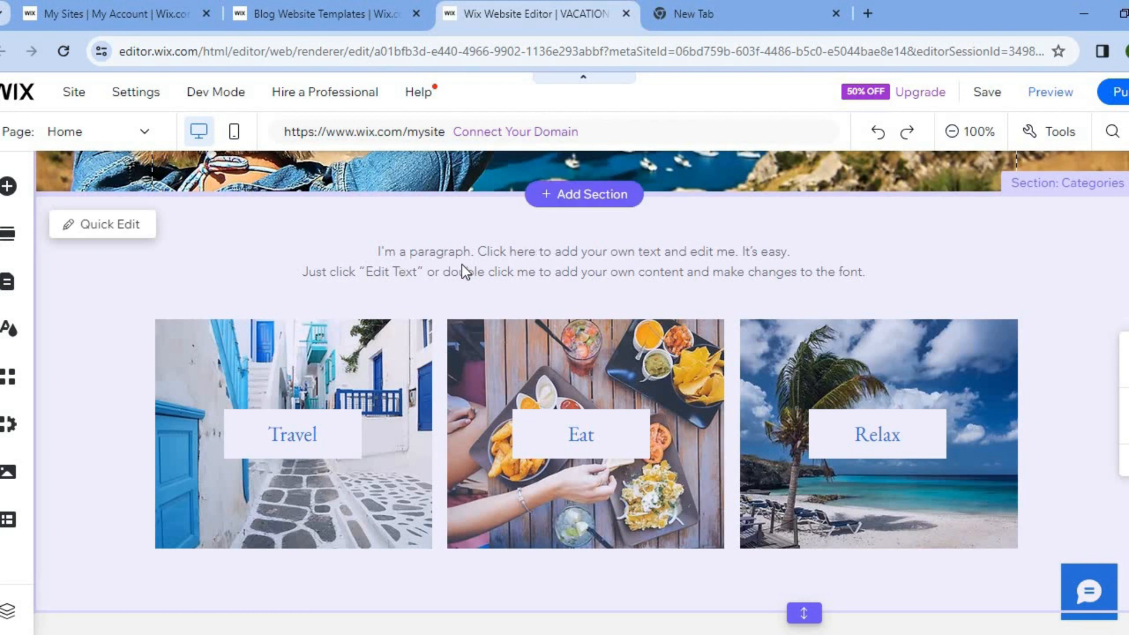
left_click(139, 230)
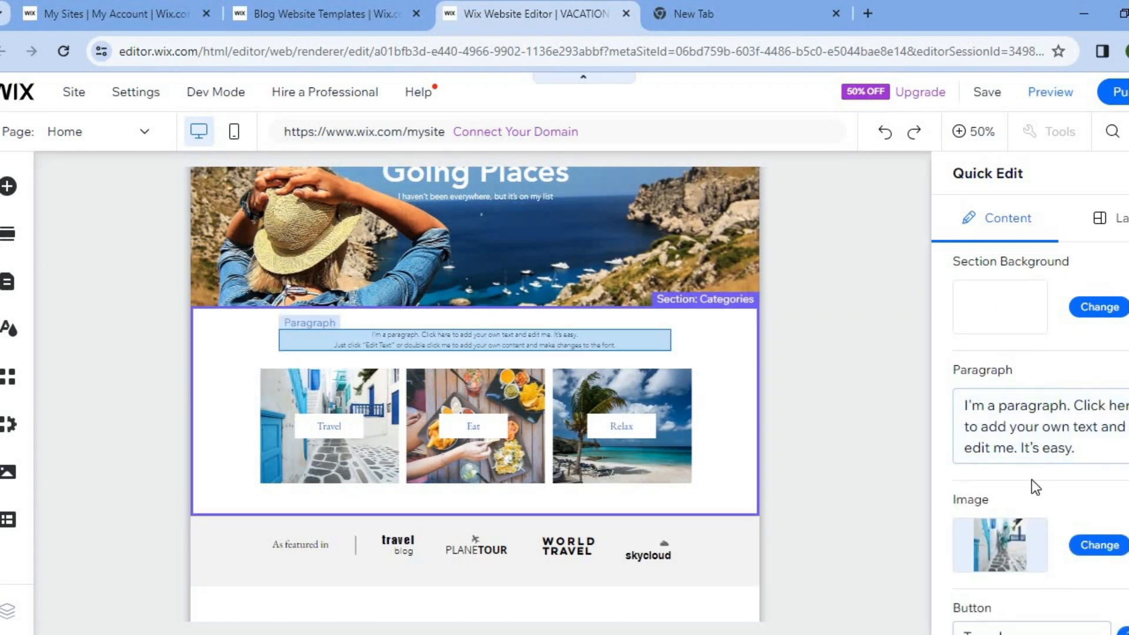
scroll(1041, 438, "down", 5)
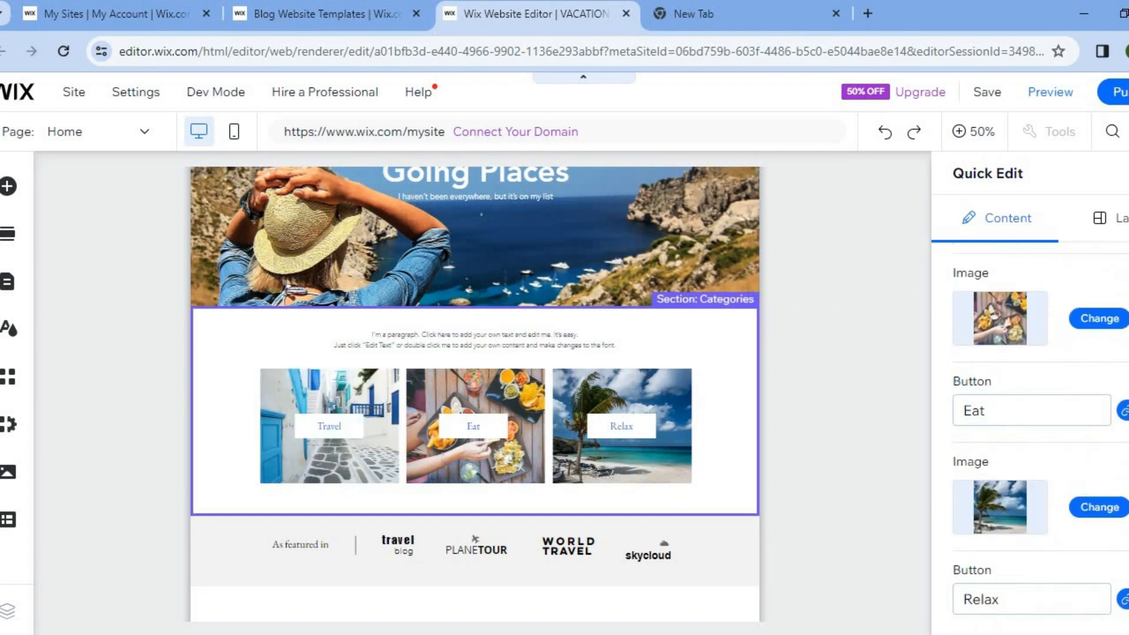
Close the Categories section's Quick Edit, inspect the header's search bar, menu and social bar in Quick Edit, and return to the page
scroll(1040, 438, "up", 5)
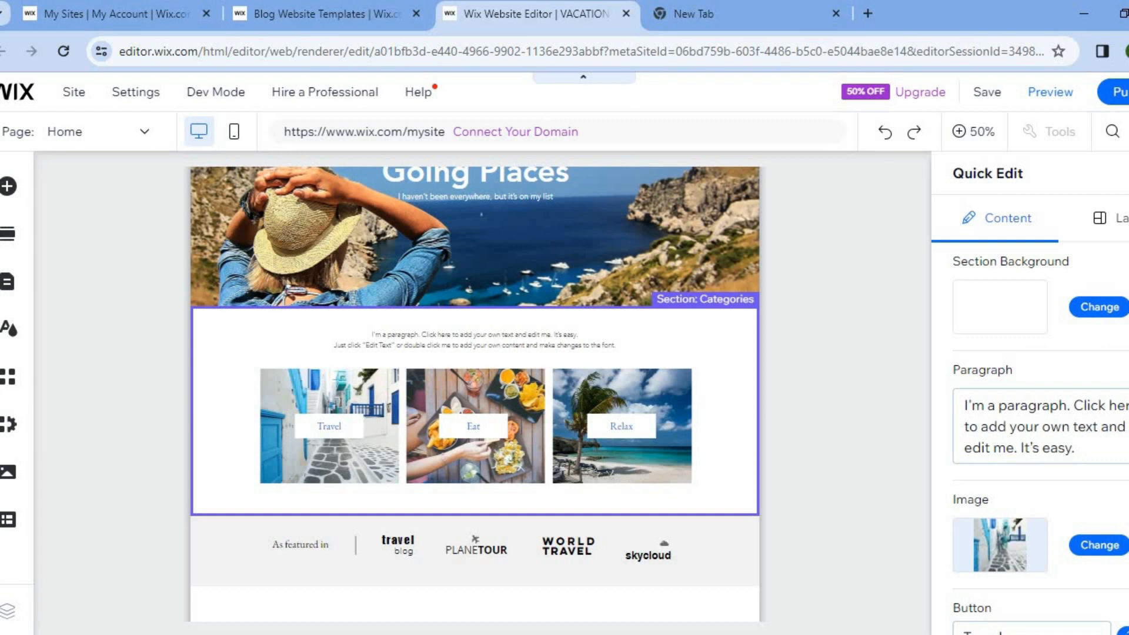
key("Escape")
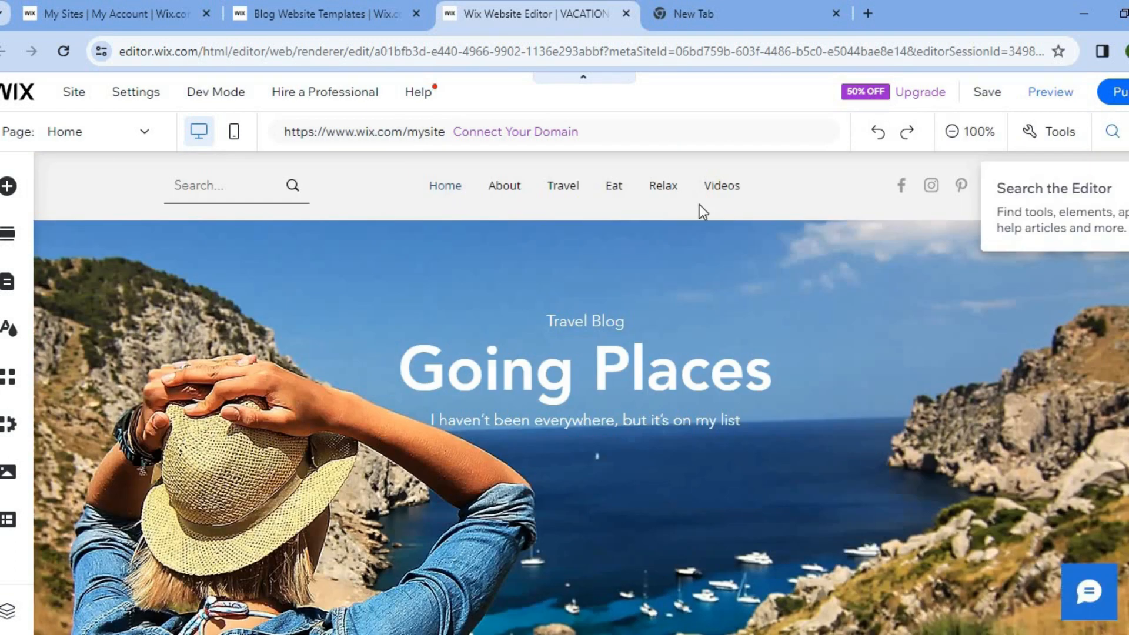
mouse_move(164, 185)
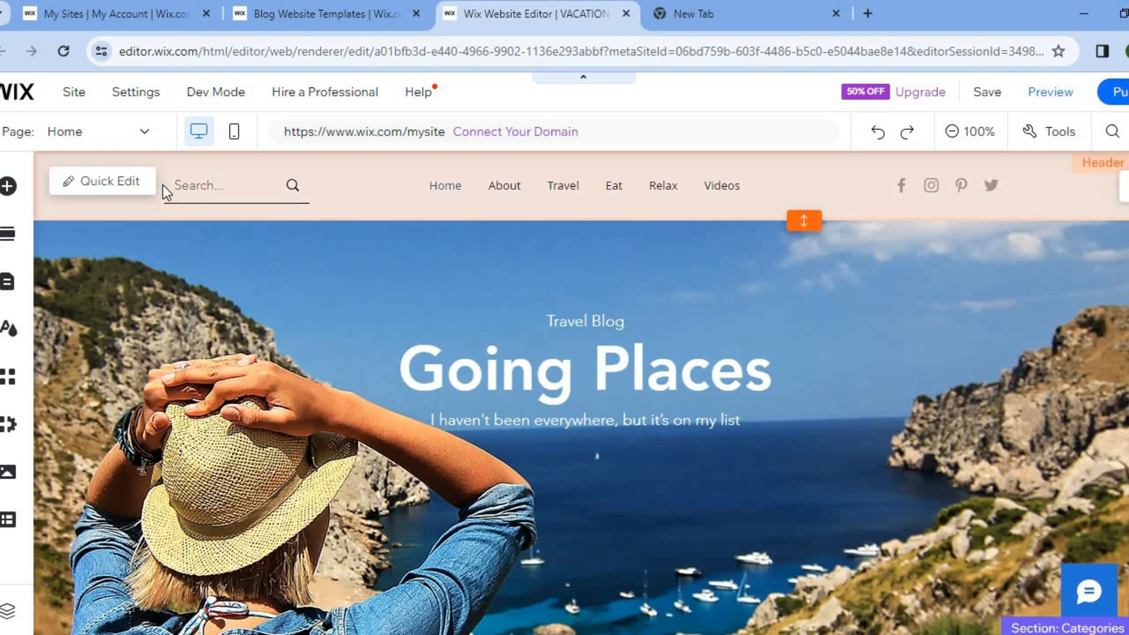
left_click(112, 187)
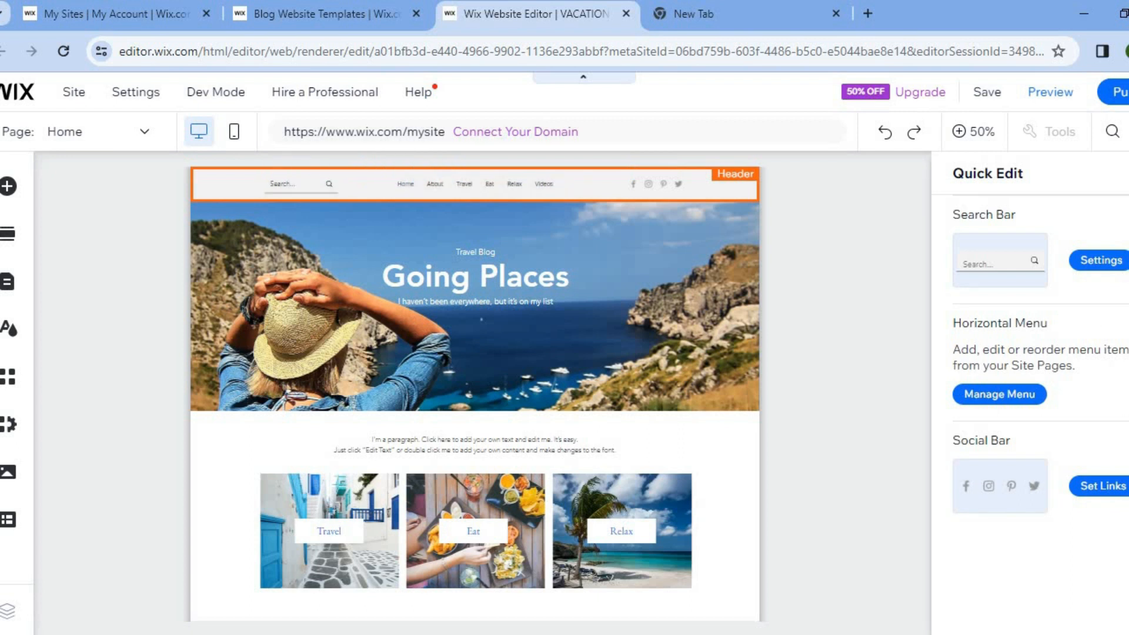
left_click(795, 206)
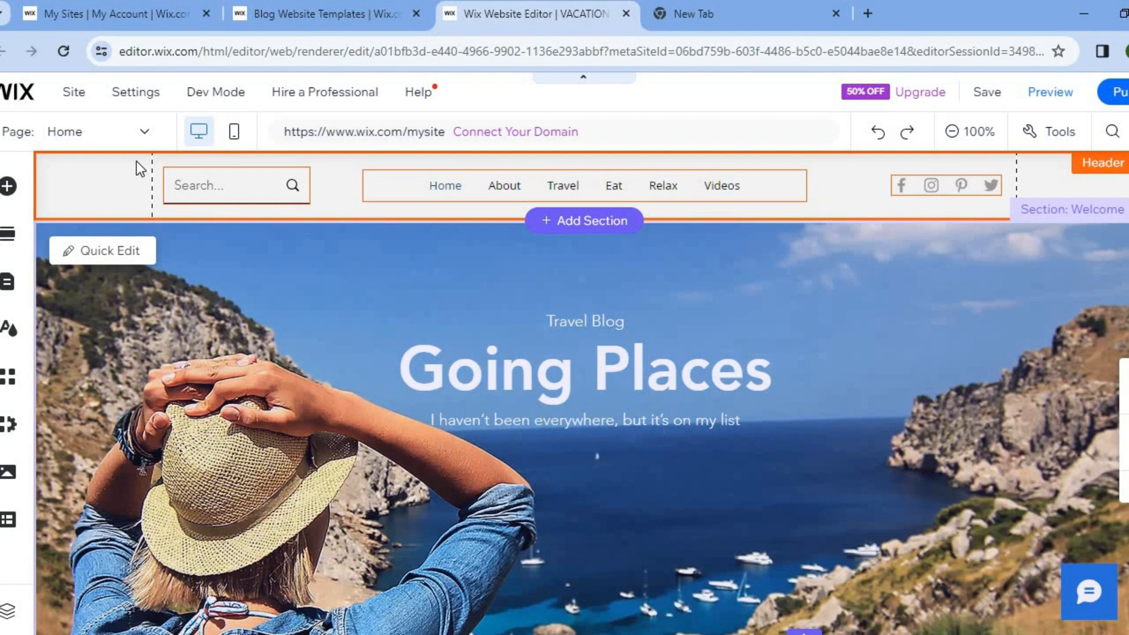
Switch to the site's Blog page and review the posts in its feed
left_click(137, 143)
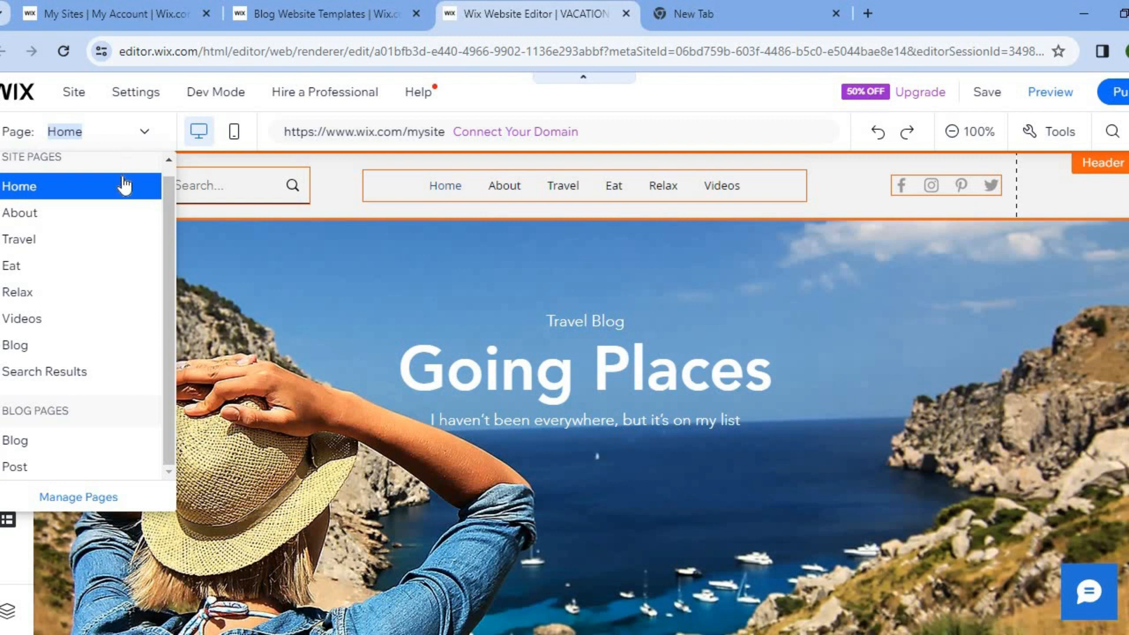
left_click(50, 351)
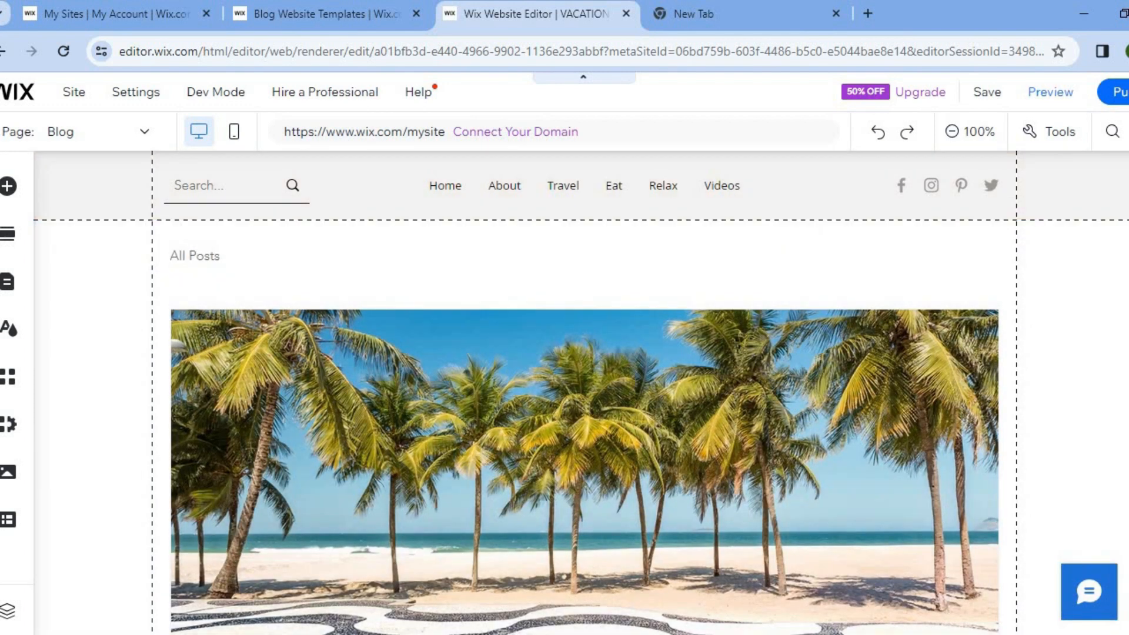
scroll(585, 393, "down", 10)
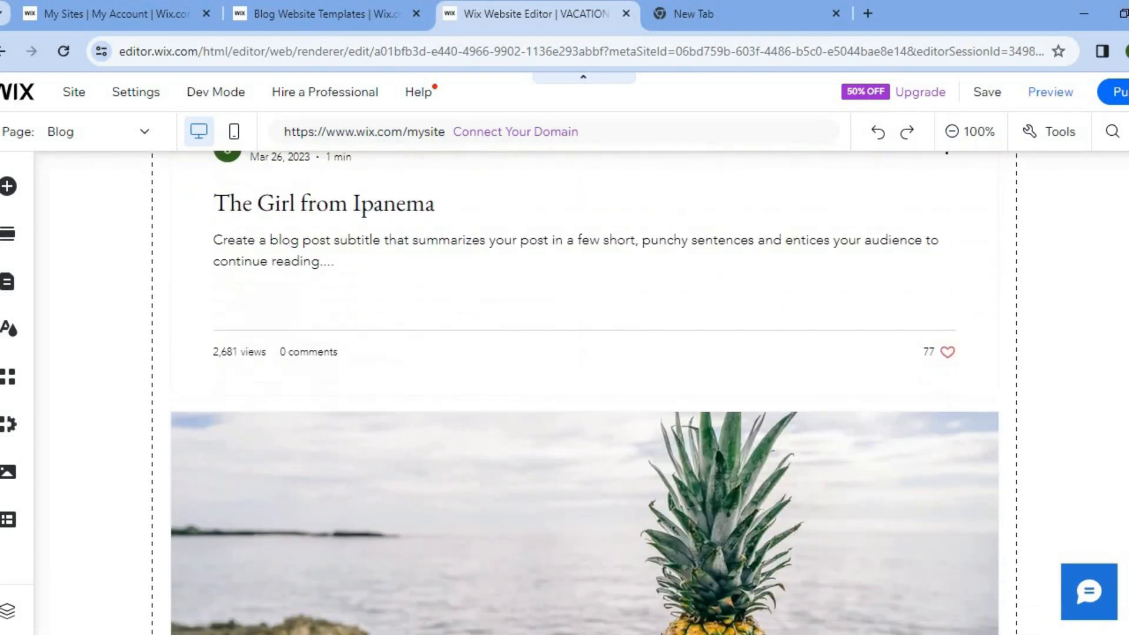
scroll(585, 392, "down", 5)
scroll(585, 392, "up", 15)
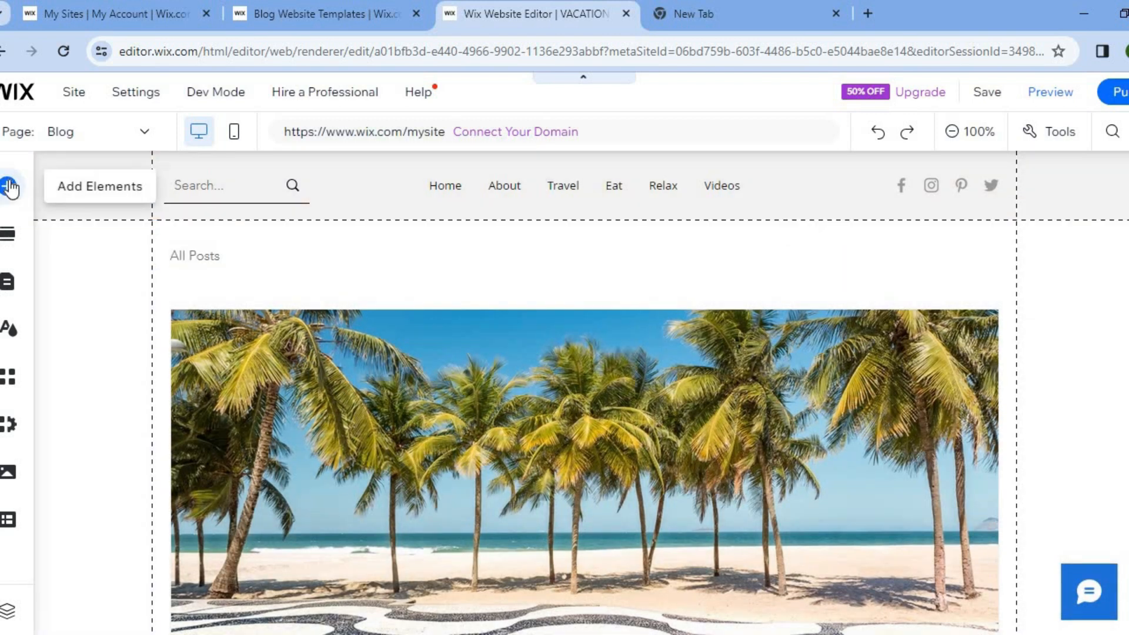
Browse the elements that can be added to the page, including text, images and contact forms, without adding any
left_click(9, 186)
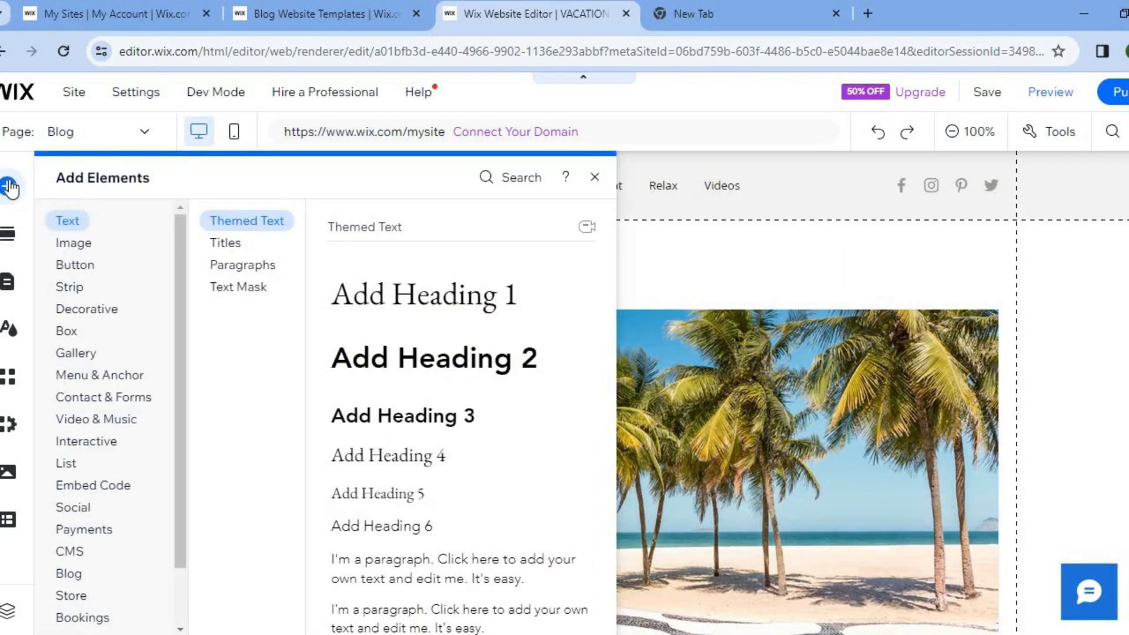
left_click(79, 243)
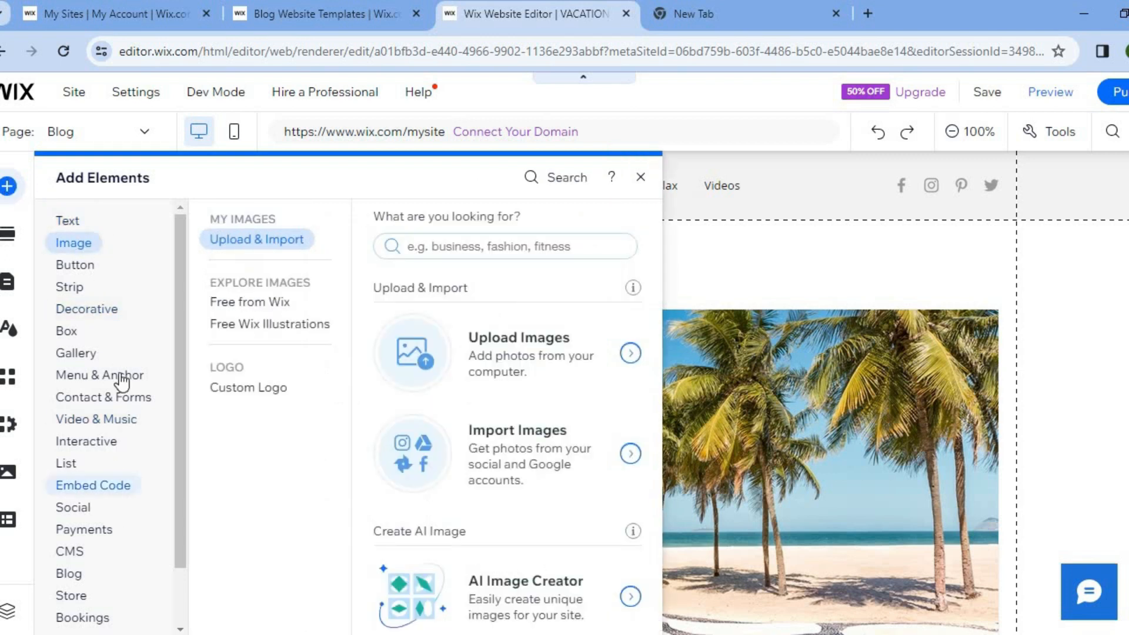
left_click(124, 420)
left_click(124, 402)
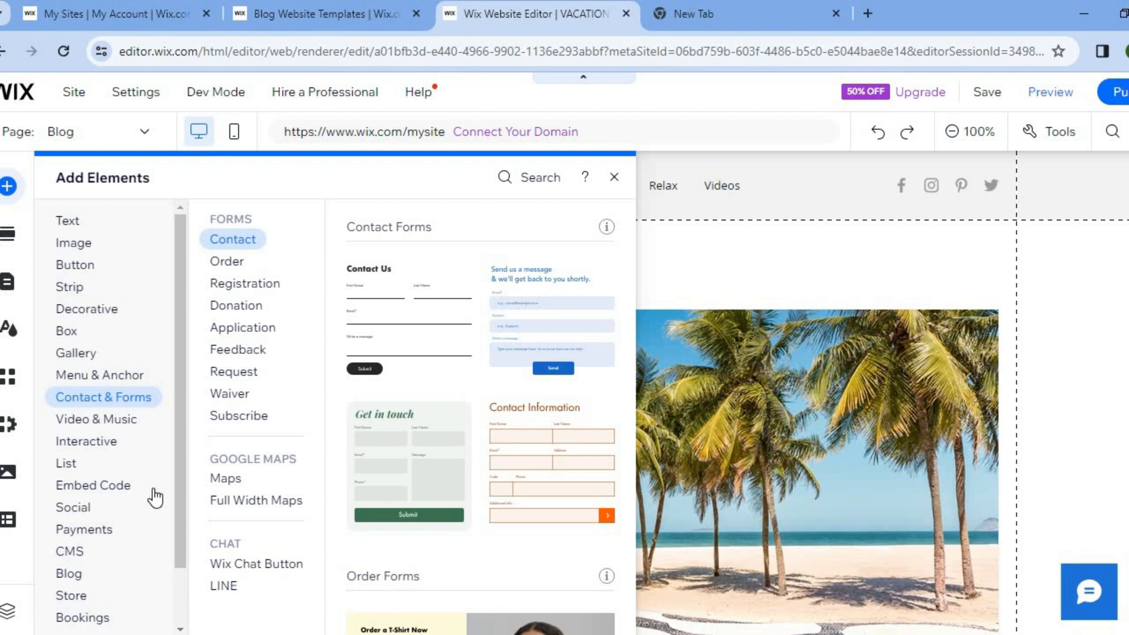
left_click(204, 330)
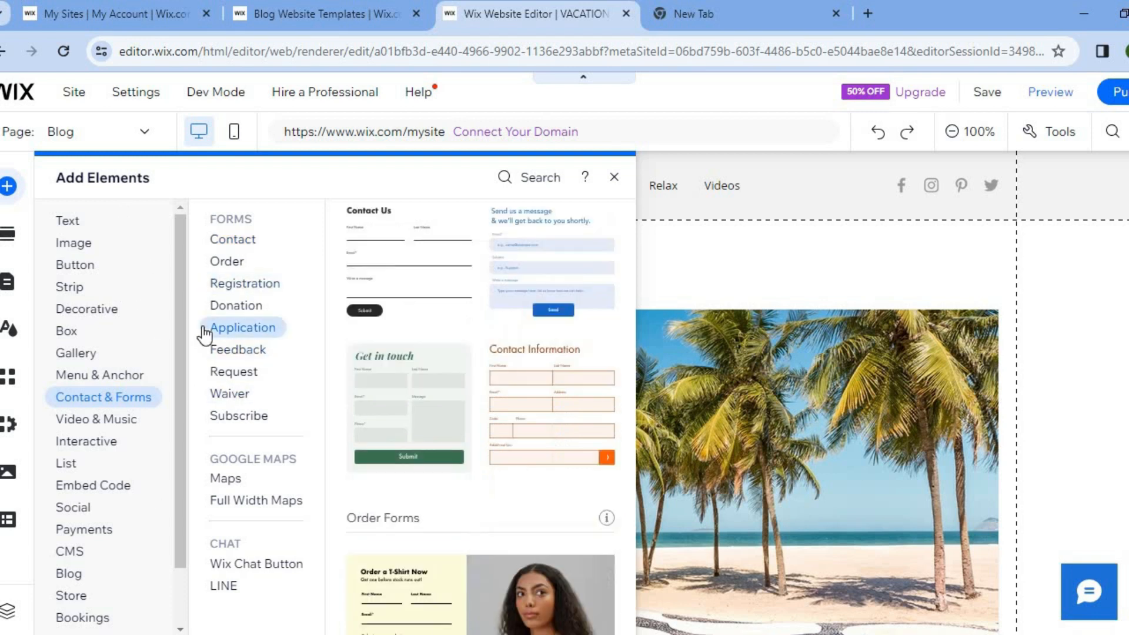
left_click(614, 177)
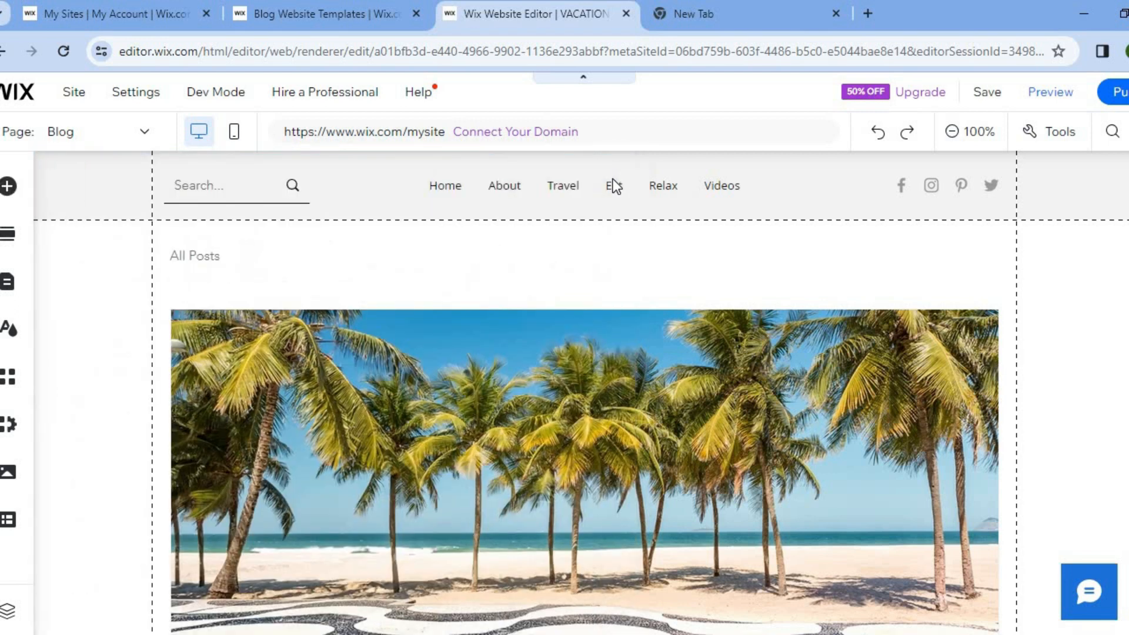
Open post management for the Blog Feed section and start a new post titled "JA MAICA VACATION"
mouse_move(297, 294)
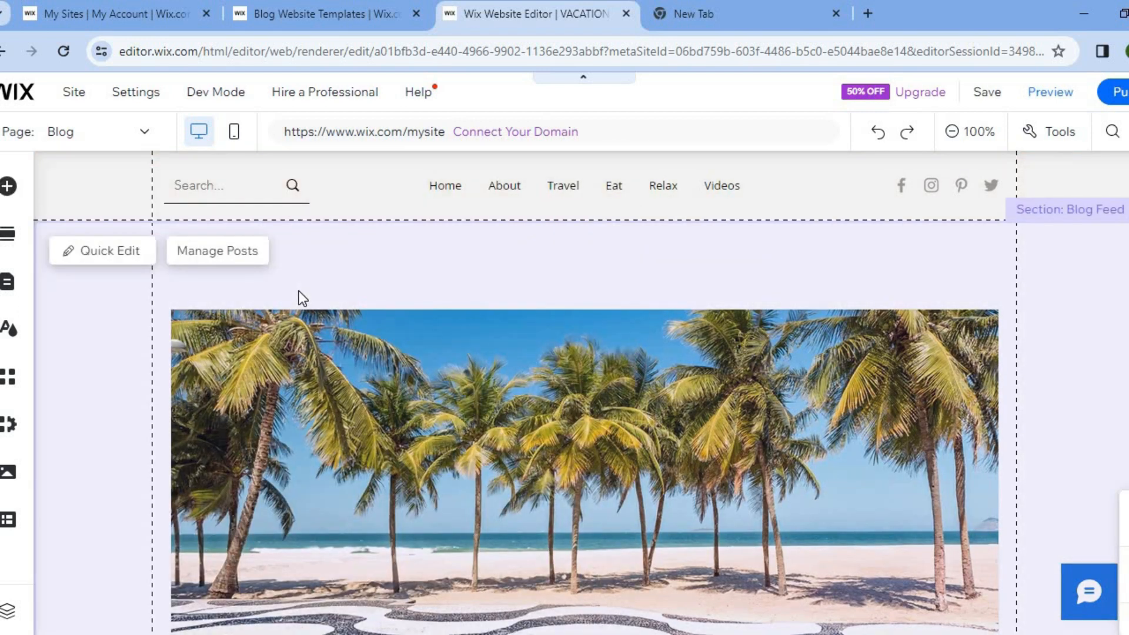
left_click(225, 258)
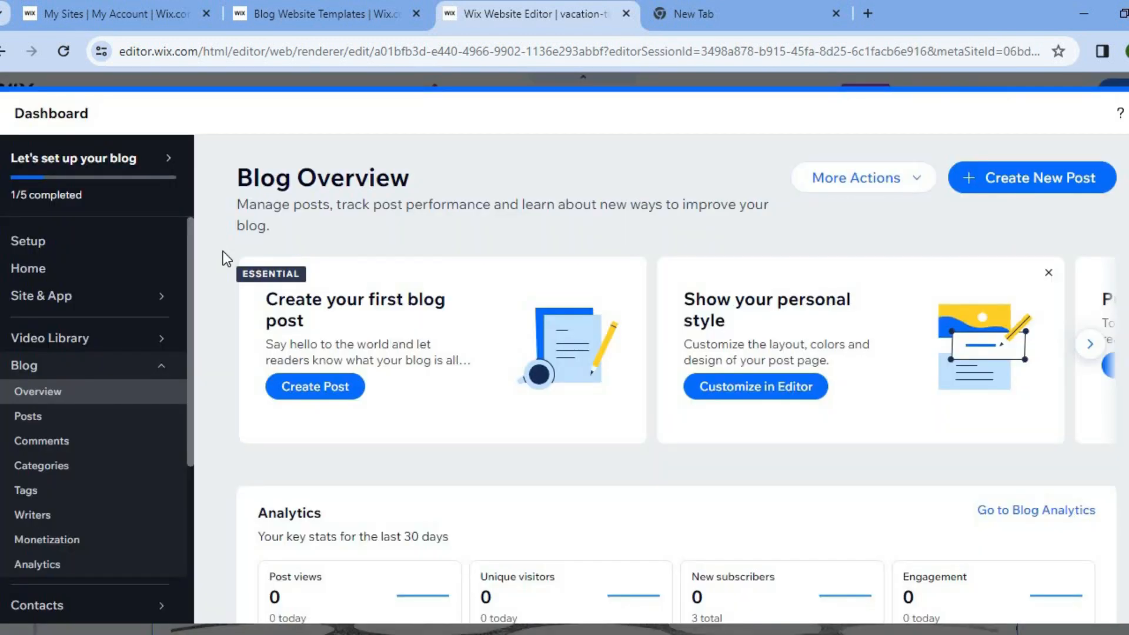
left_click(994, 176)
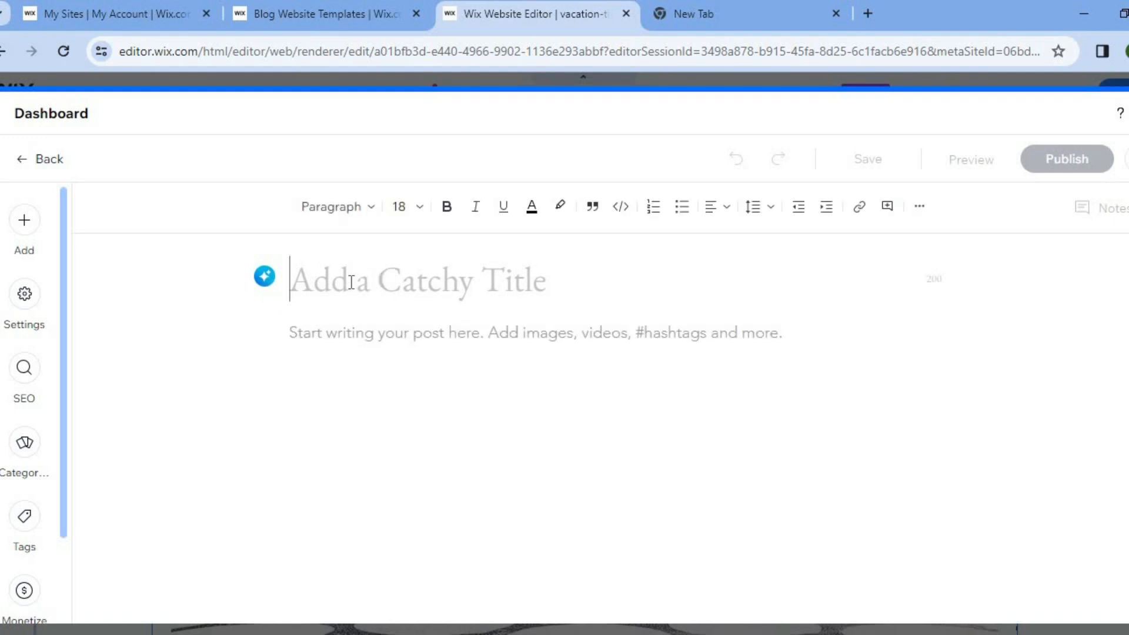
type("J")
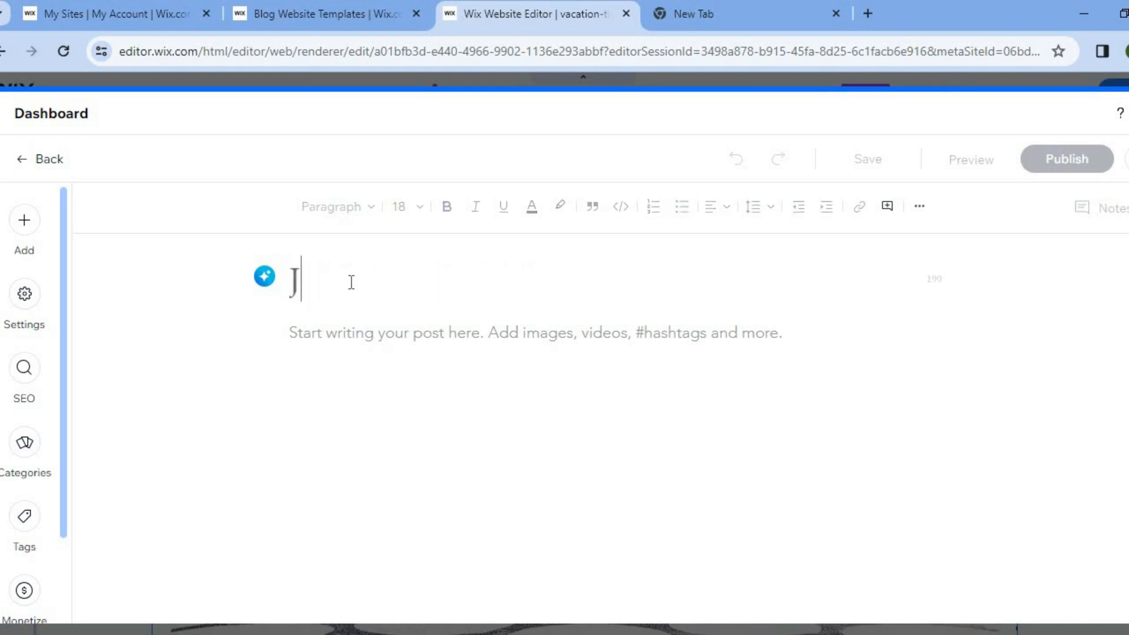
type("A MAICA VACATION")
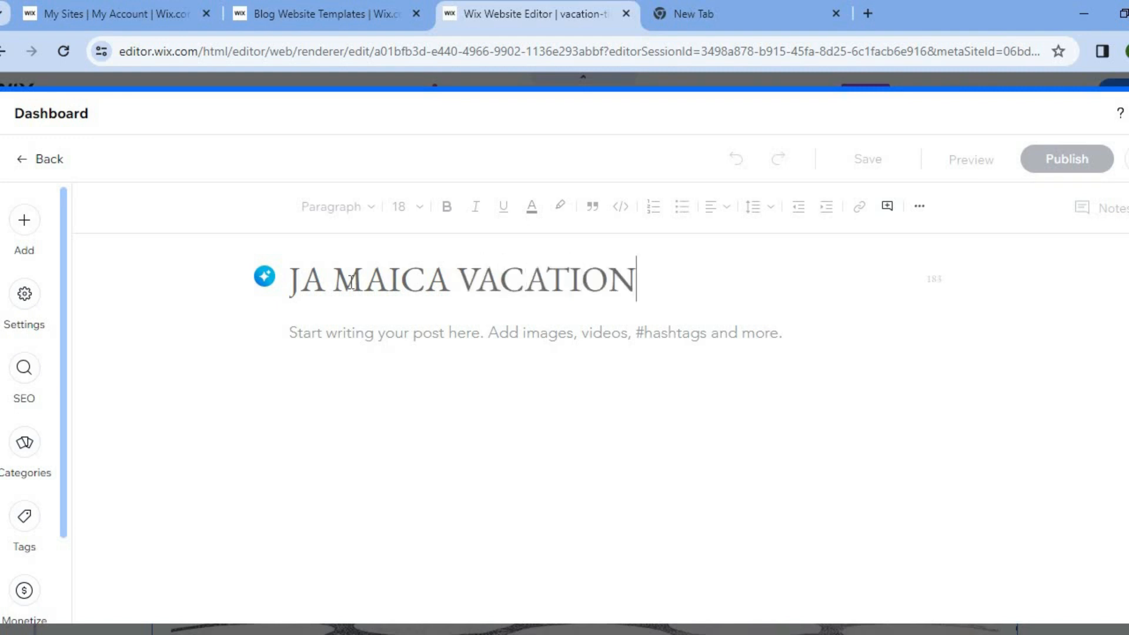
Examine the media and elements that can be added to the post body
left_click(363, 333)
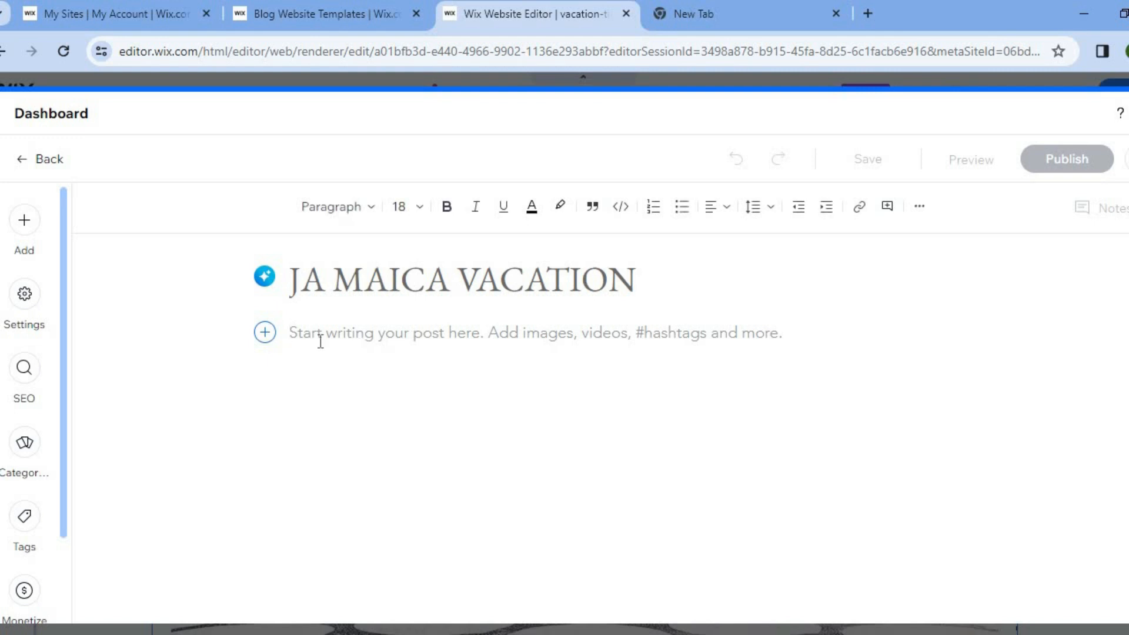
left_click(265, 333)
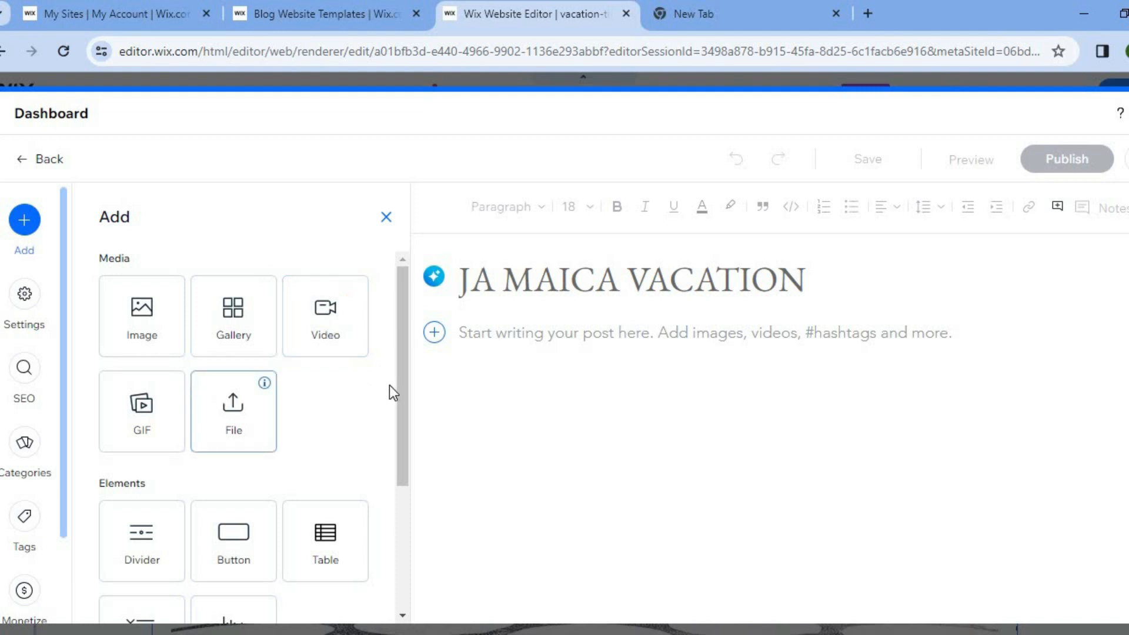
left_click_drag(400, 397, 389, 235)
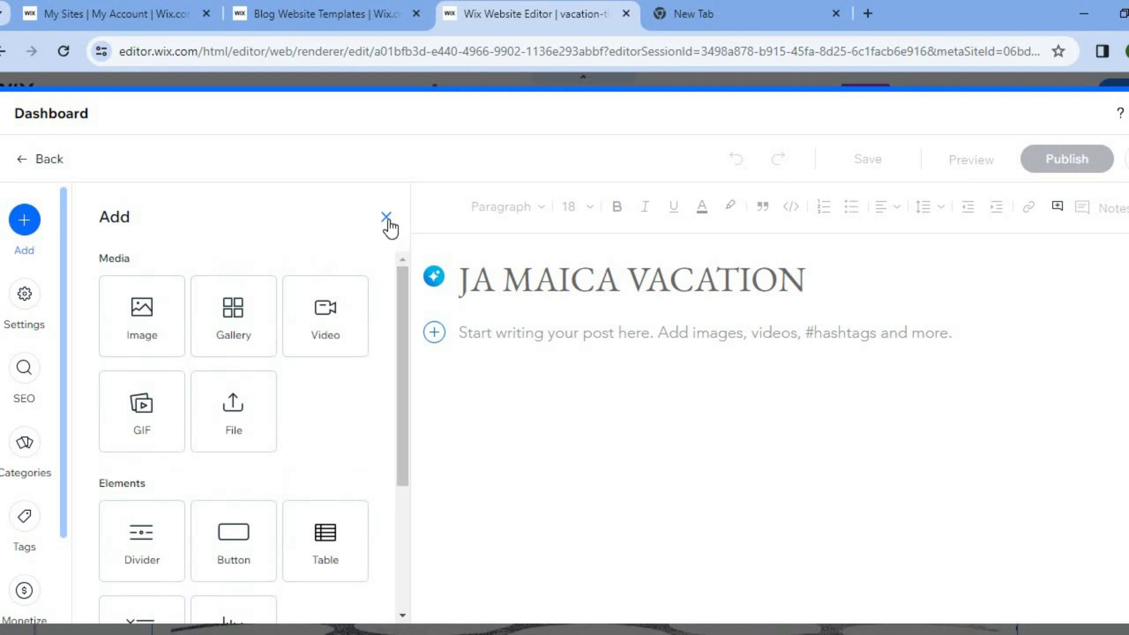
left_click(387, 218)
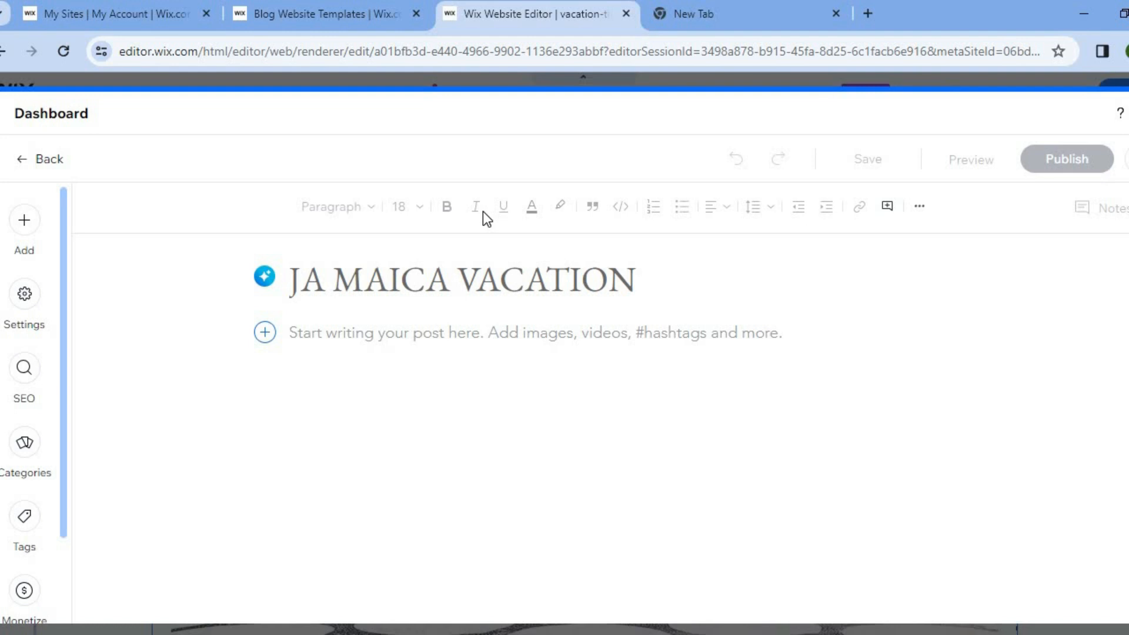
left_click(24, 221)
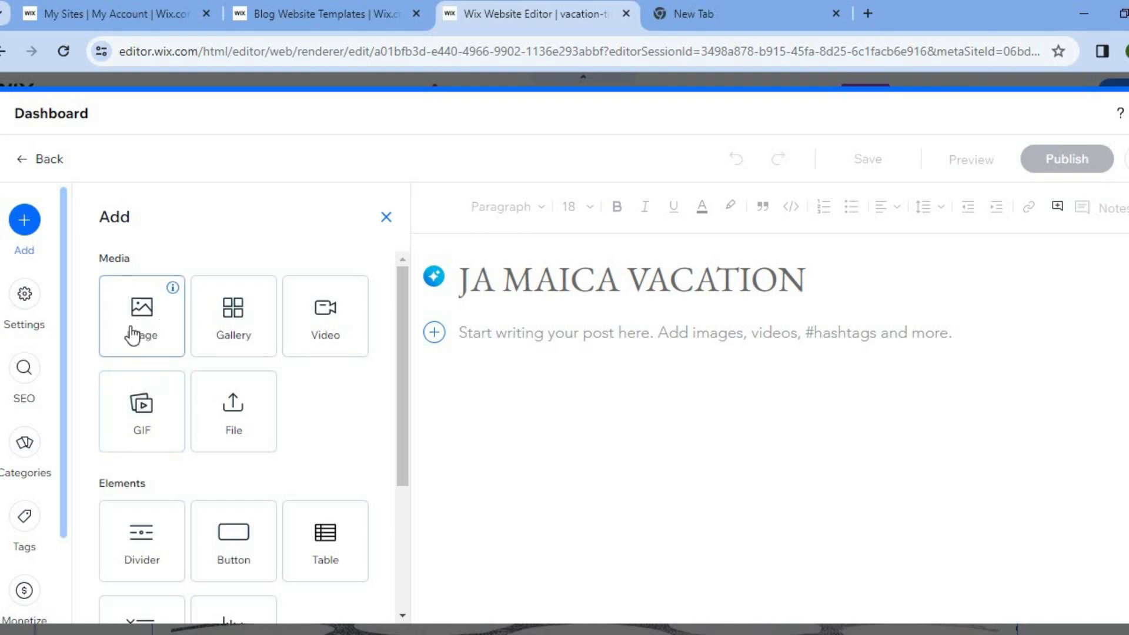
Examine the post's SEO Assistant tasks and expand the meta description task
left_click(27, 403)
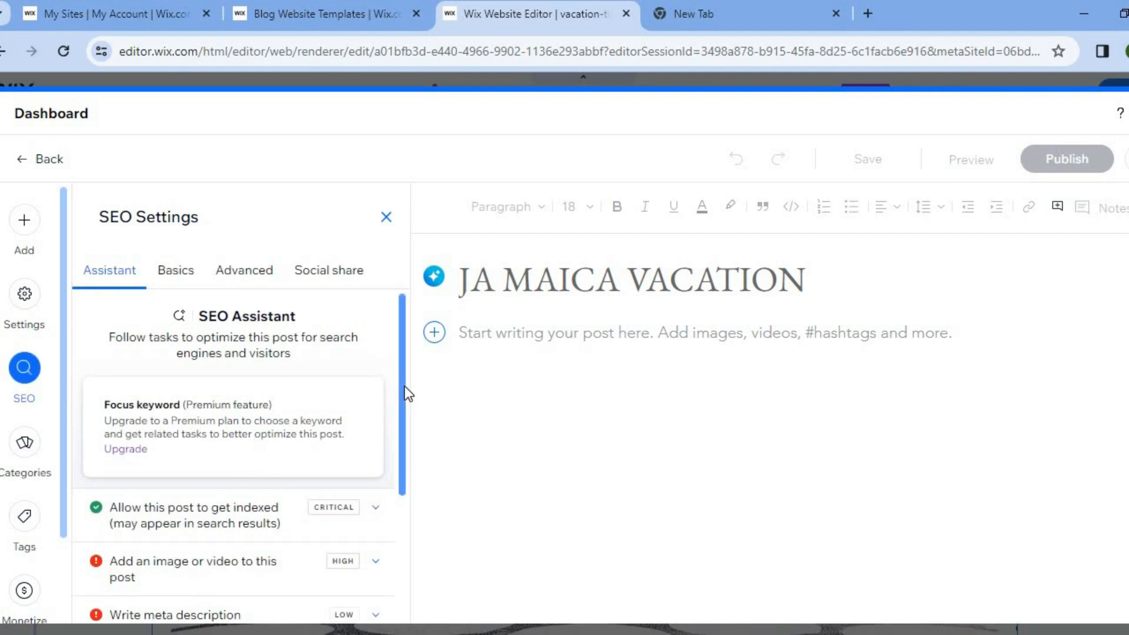
scroll(394, 530, "down", 3)
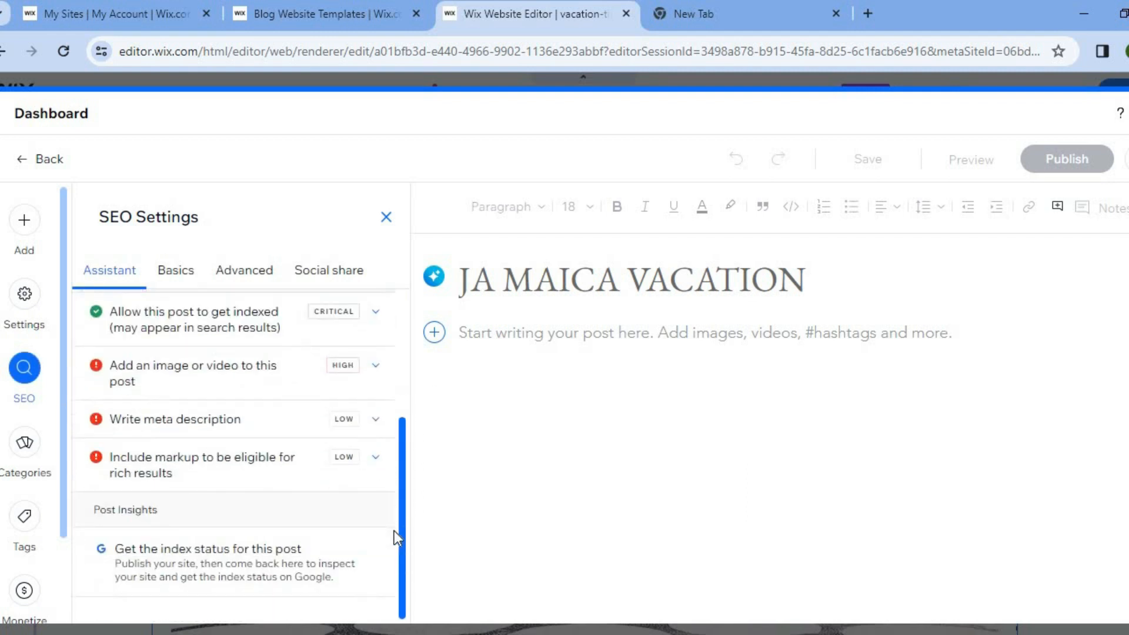
left_click_drag(395, 506, 407, 461)
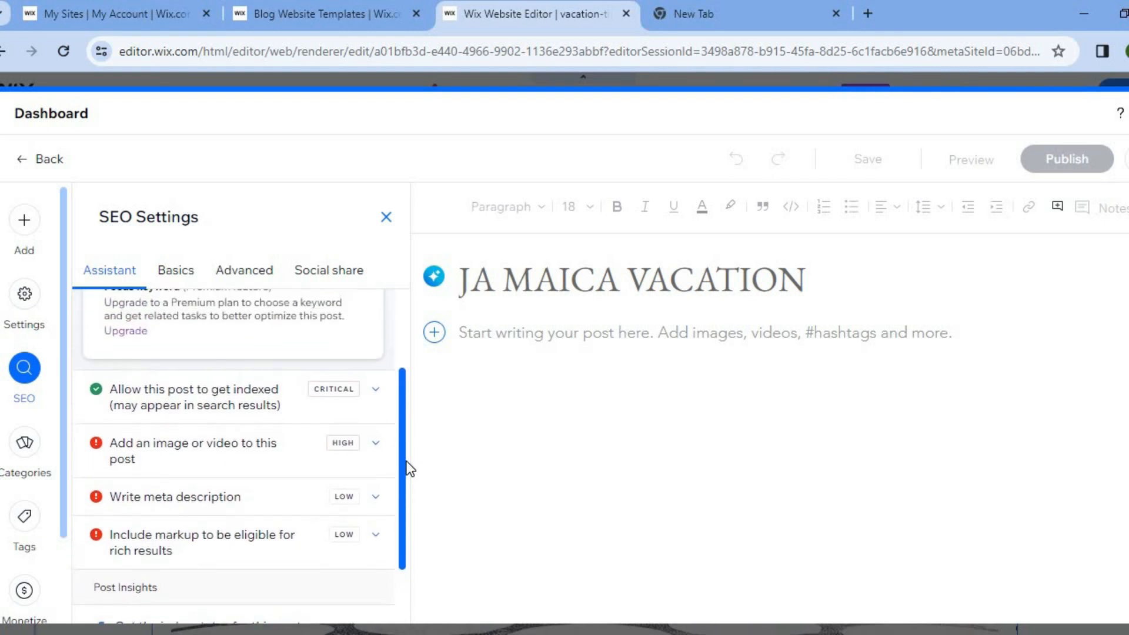
left_click(281, 511)
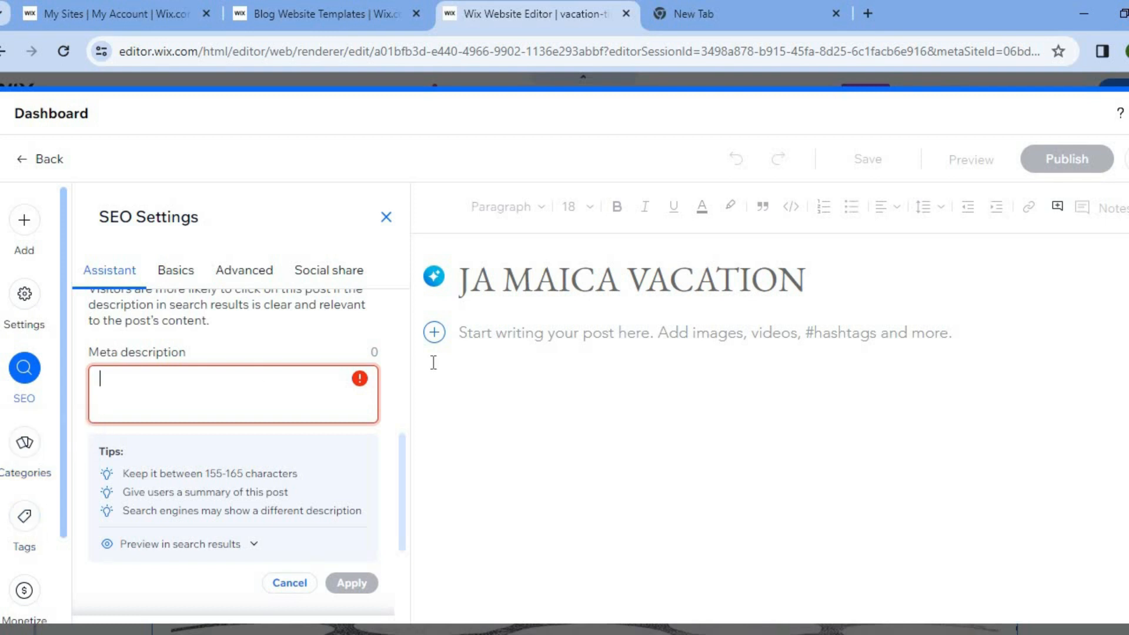
Leave the new post without saving it and return to the Blog Overview
left_click(33, 160)
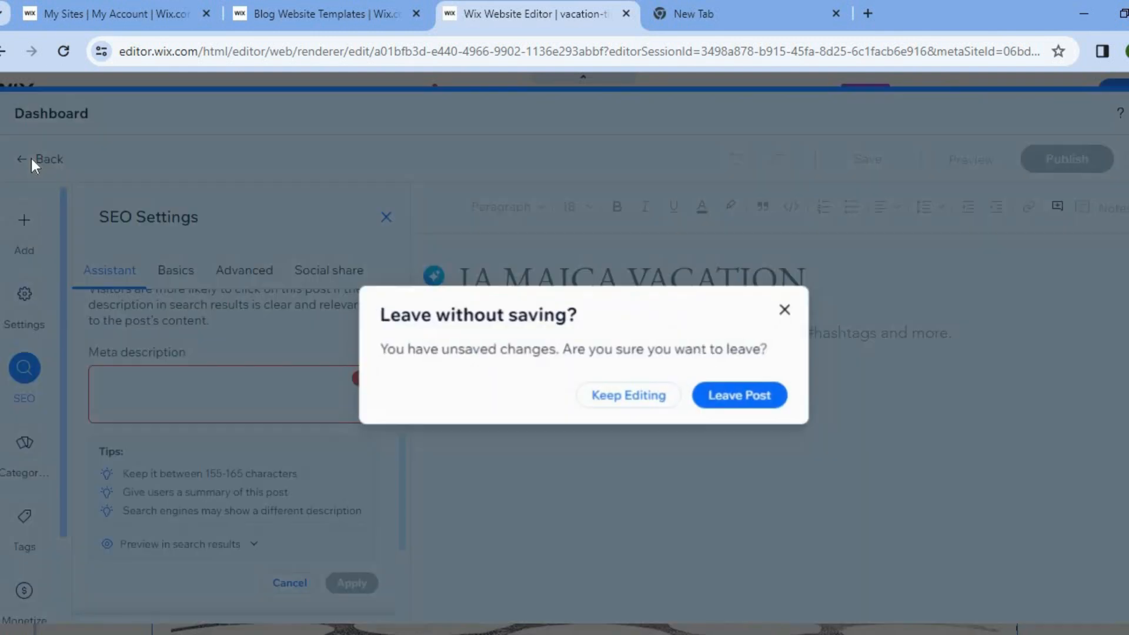
left_click(780, 405)
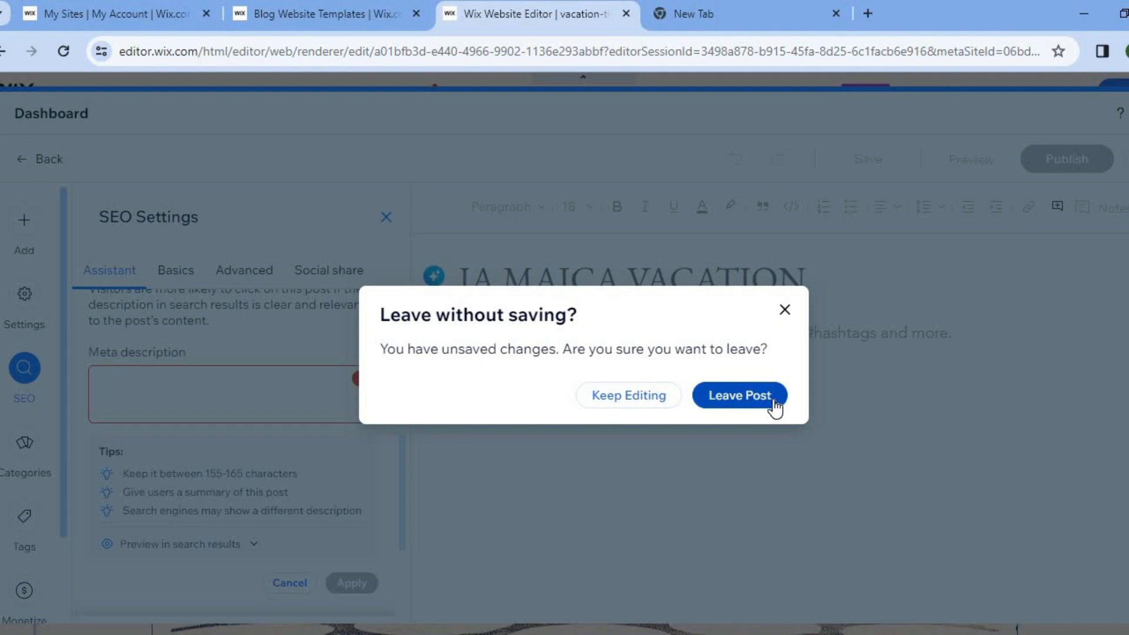
left_click(753, 402)
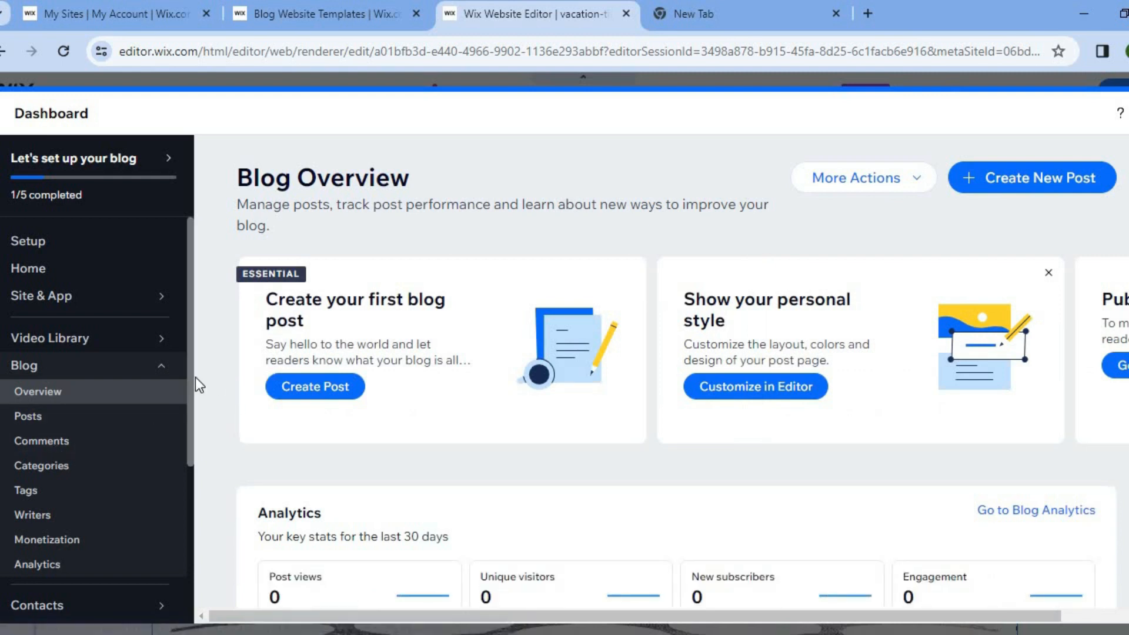
Open the Blog Analytics page and look through the remaining dashboard sections, such as Communications and Marketing & SEO
scroll(192, 408, "down", 2)
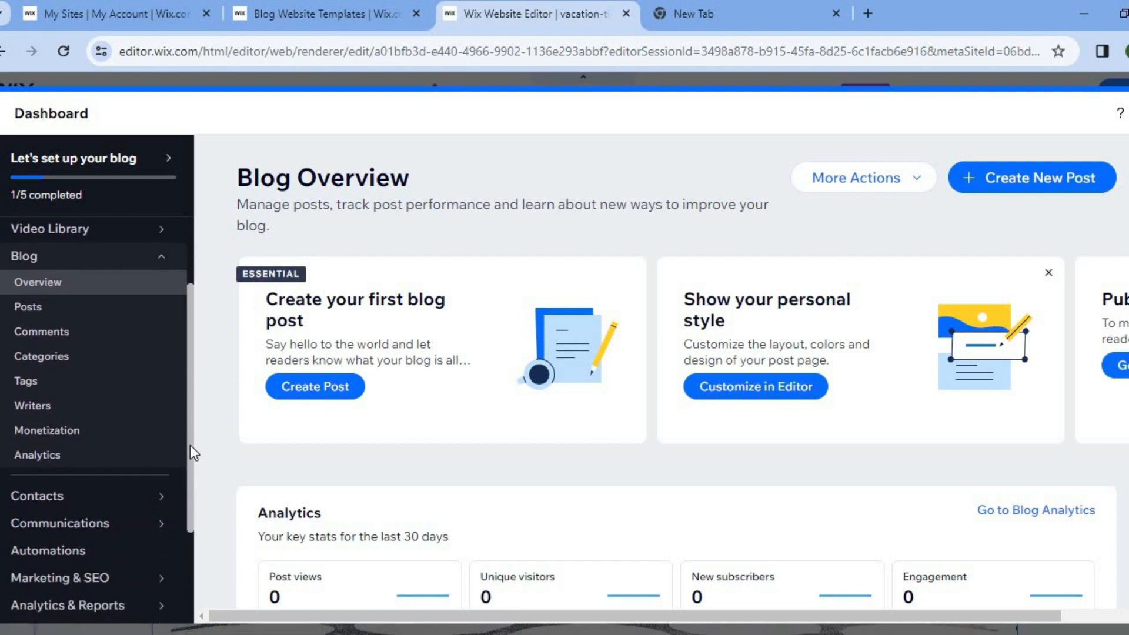
left_click(78, 445)
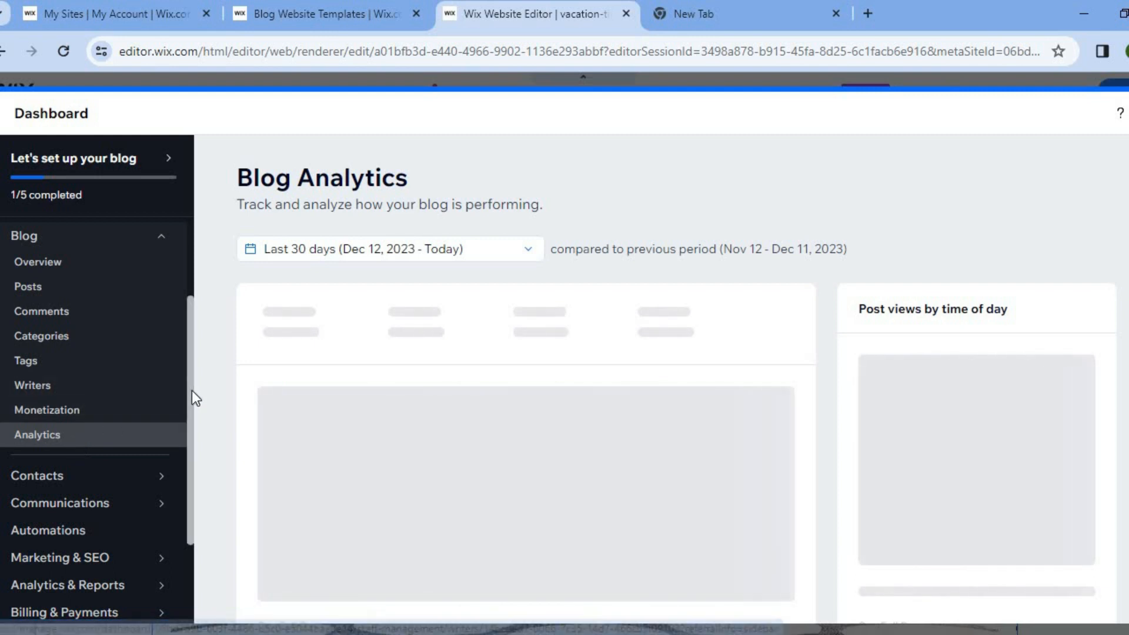
scroll(185, 429, "down", 2)
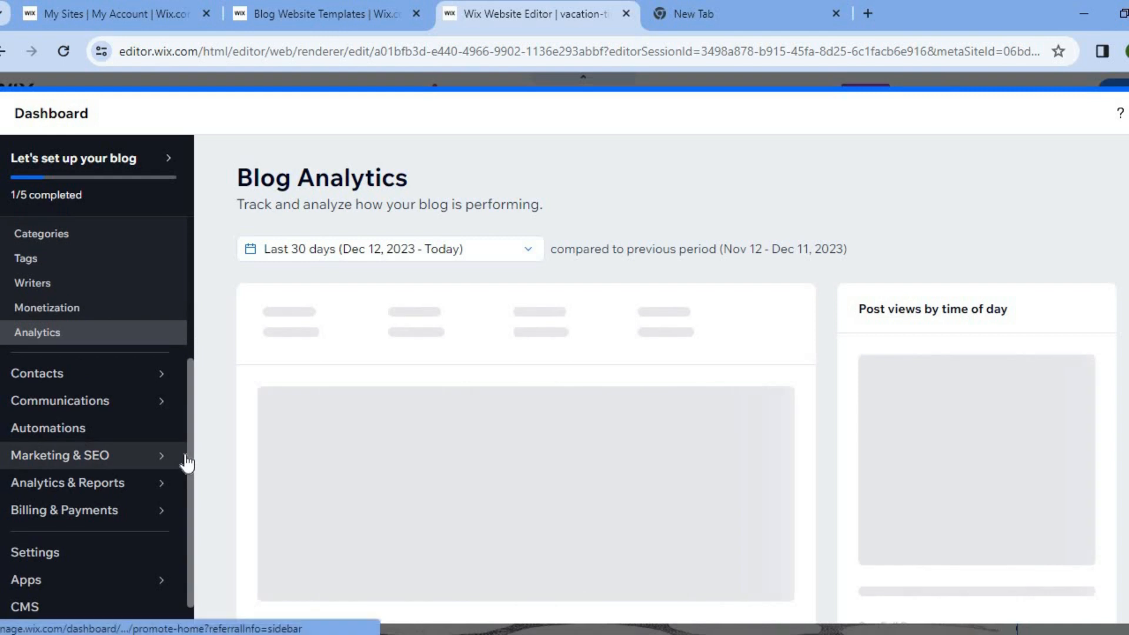
mouse_move(187, 463)
mouse_move(93, 513)
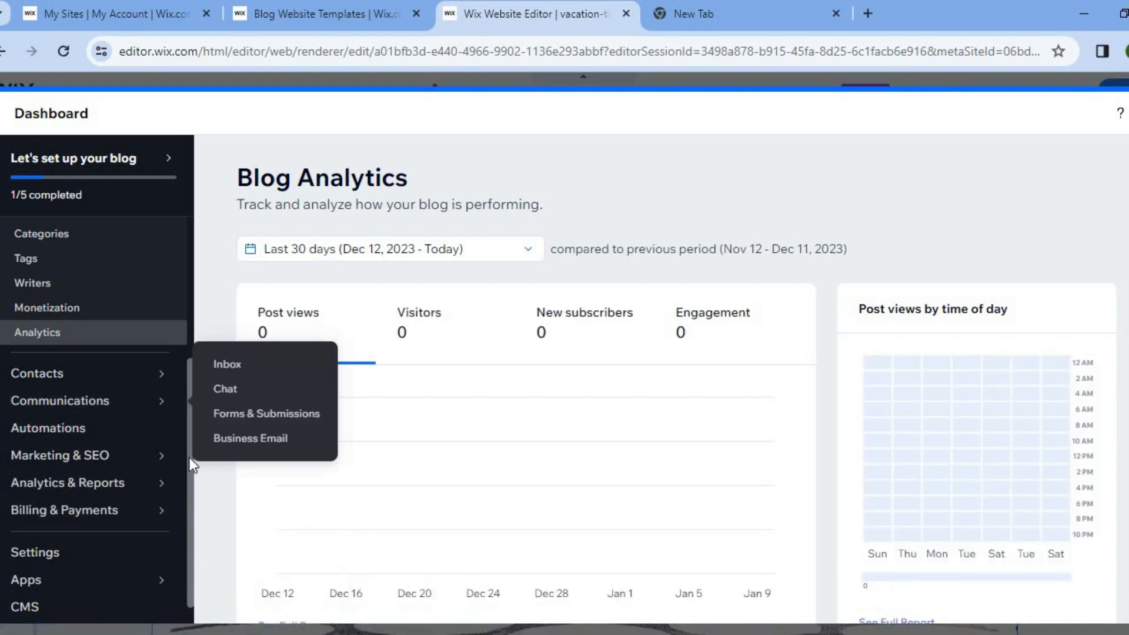
Close the blog dashboard and return to the Blog page in the site editor
scroll(189, 283, "up", 4)
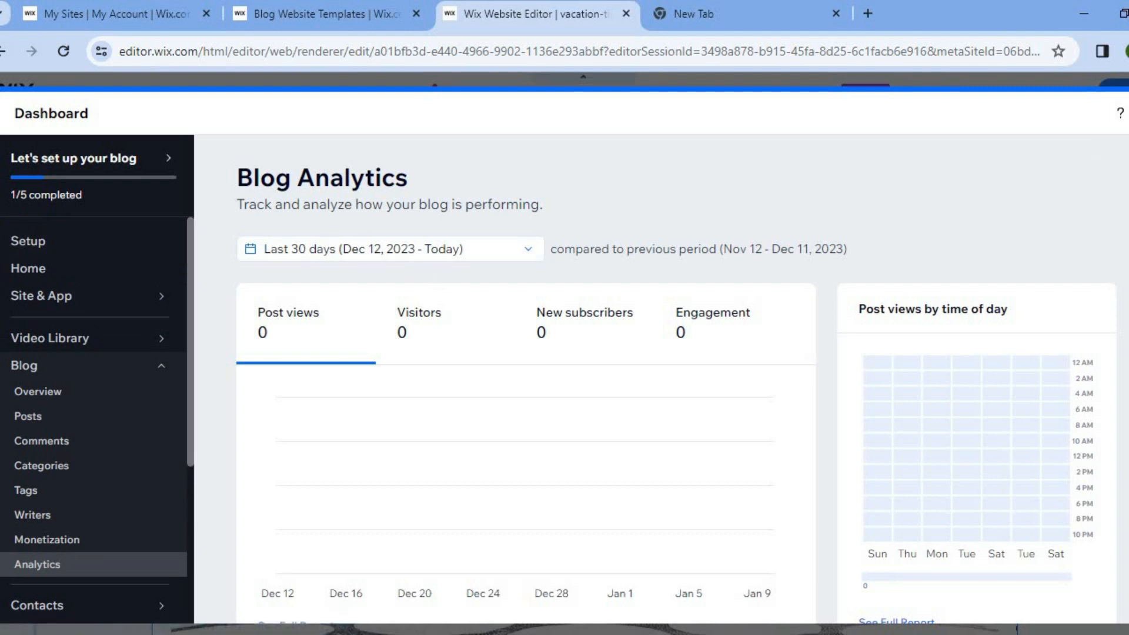
left_click(1128, 113)
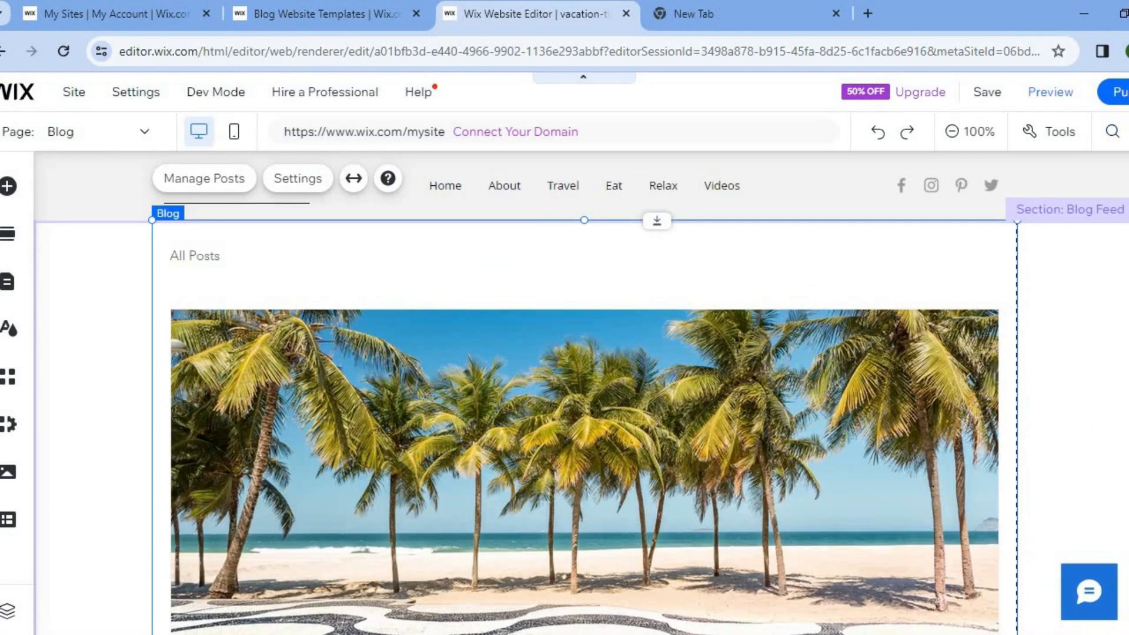
Open the site in Preview mode and look through the posts in the Blog page's All Posts feed
mouse_move(988, 110)
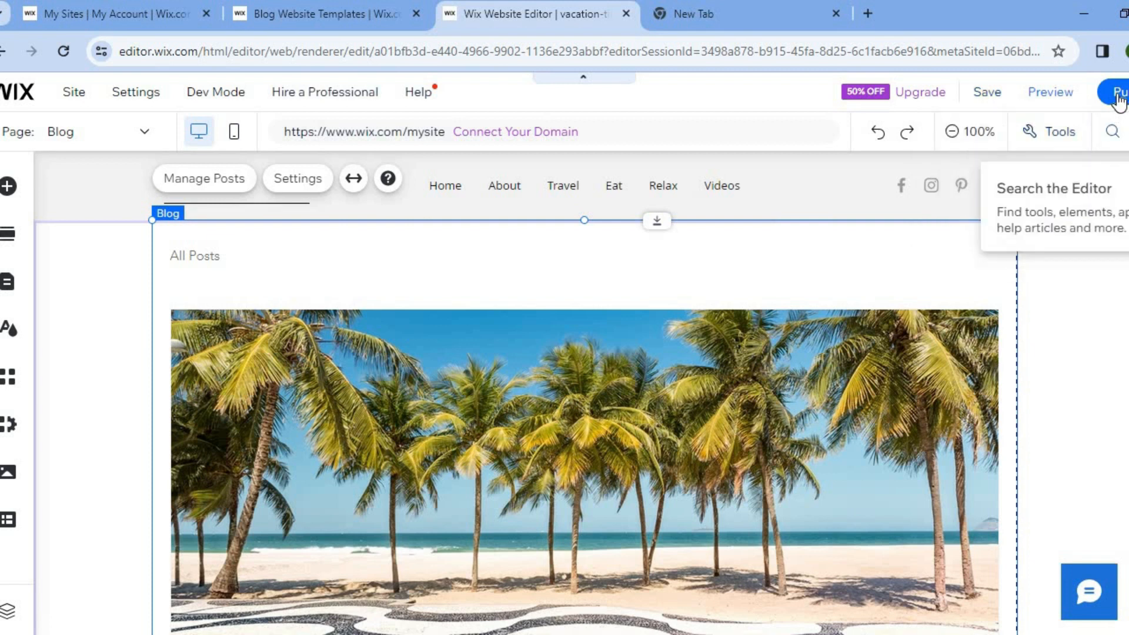
left_click(1052, 94)
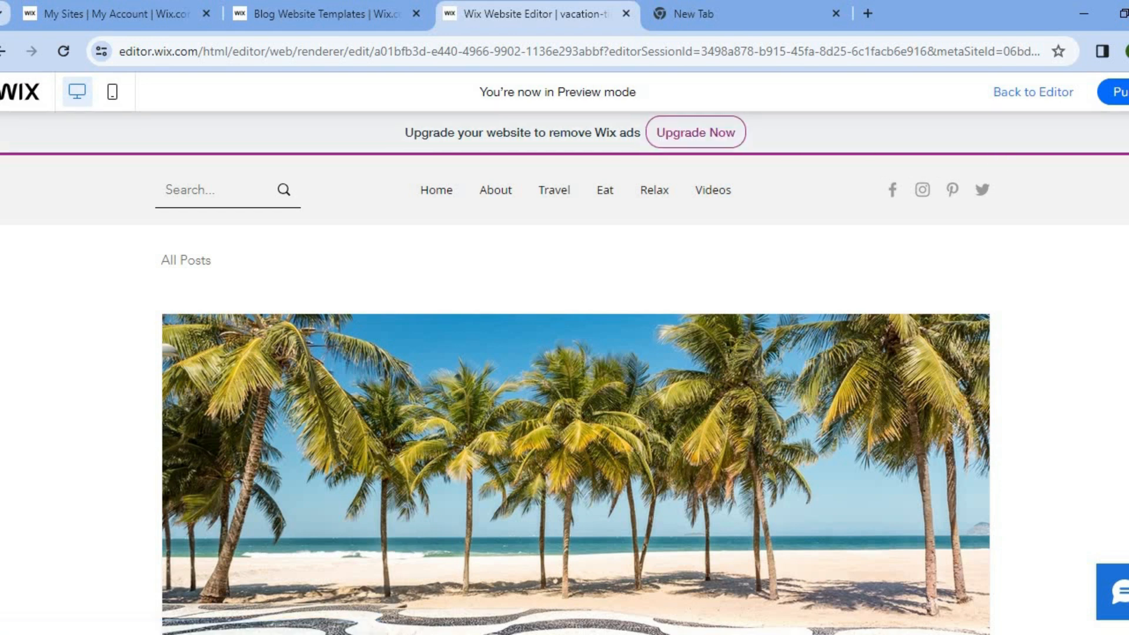
scroll(576, 429, "down", 18)
scroll(576, 429, "up", 1)
scroll(576, 430, "down", 2)
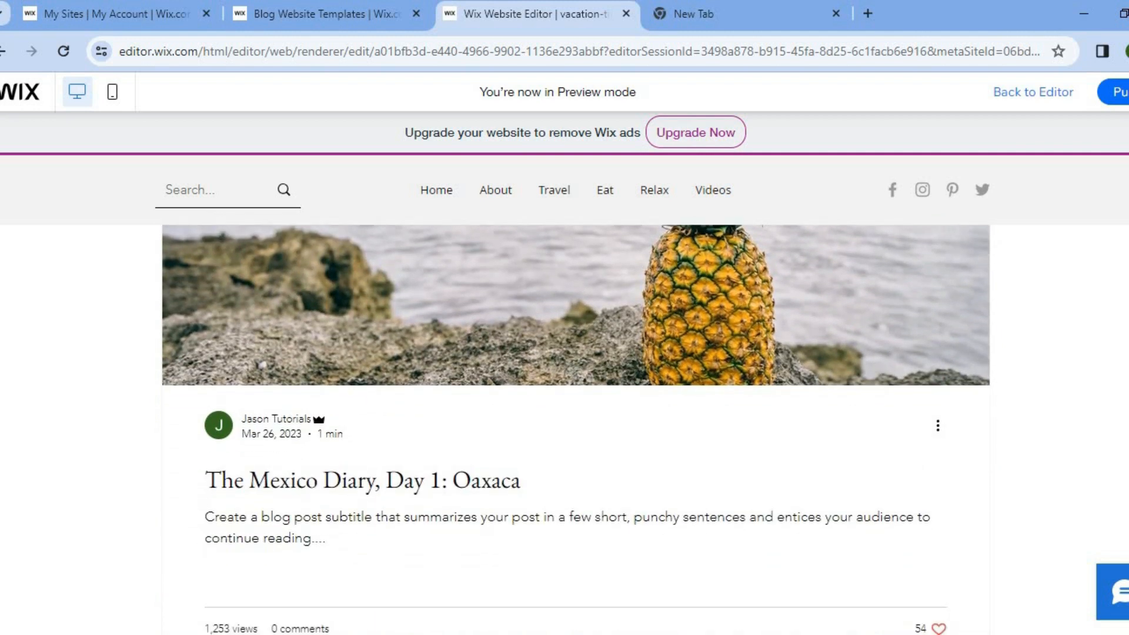
scroll(576, 429, "down", 3)
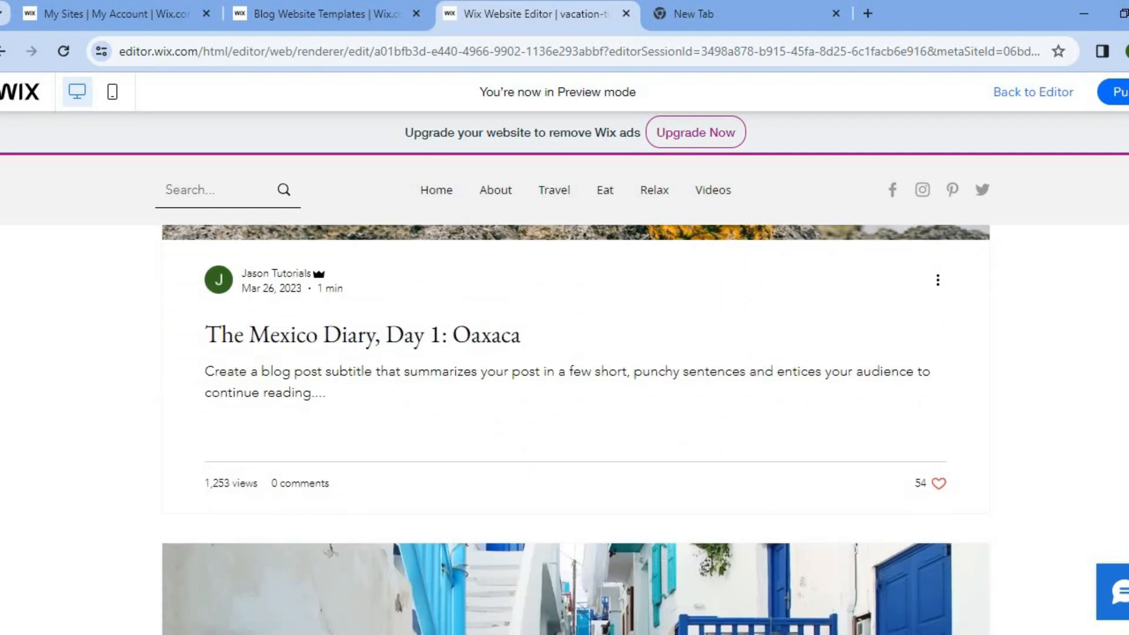